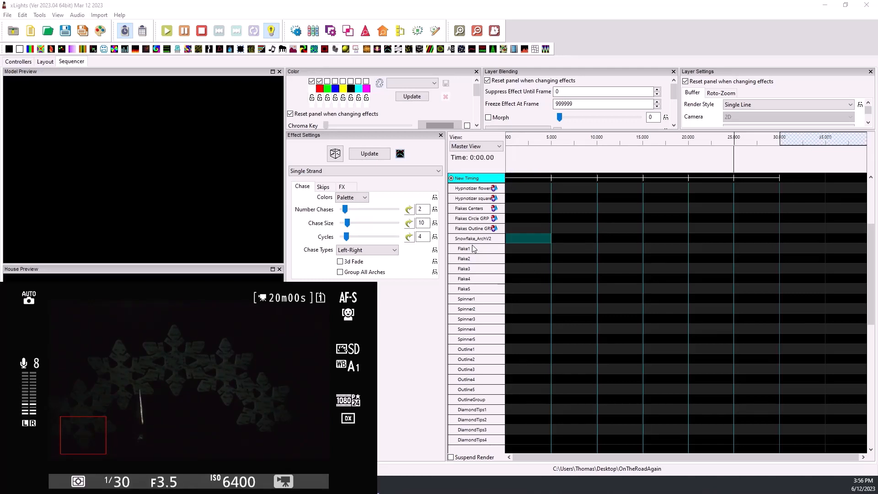
- Place a Single Strand effect on the Snowflake_ArchV2 row in the first timing cell, from 0 to 5 seconds
scroll(480, 272, "down", 6)
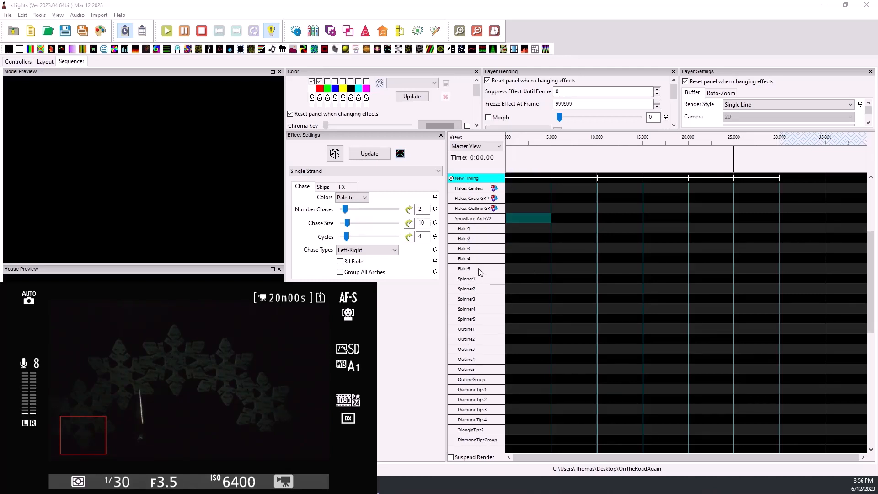
scroll(479, 275, "down", 3)
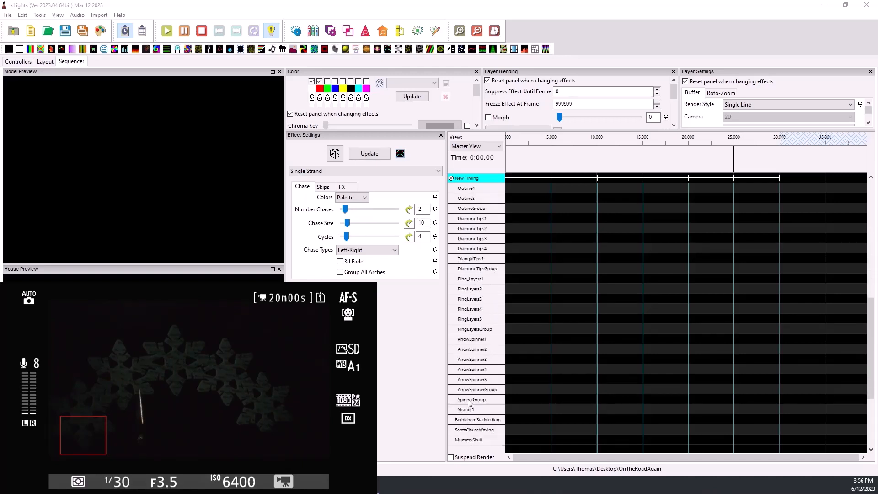
scroll(493, 402, "up", 1)
left_click(493, 400)
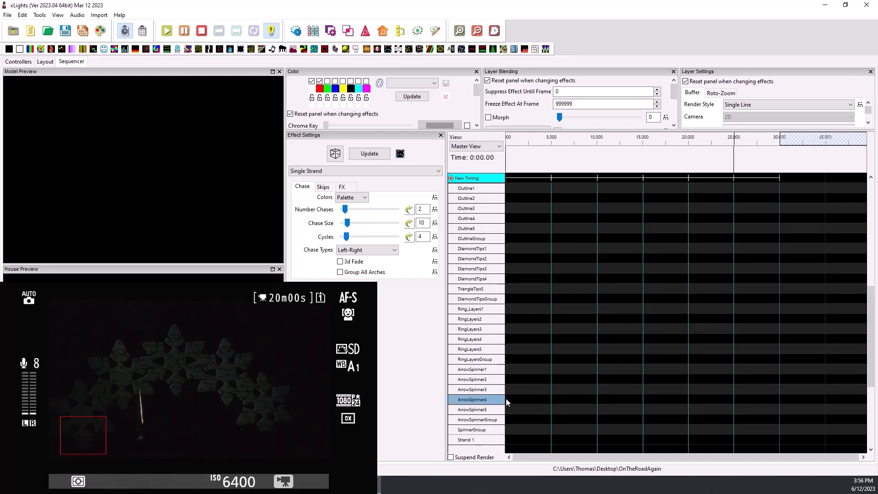
scroll(485, 366, "up", 4)
scroll(480, 340, "up", 2)
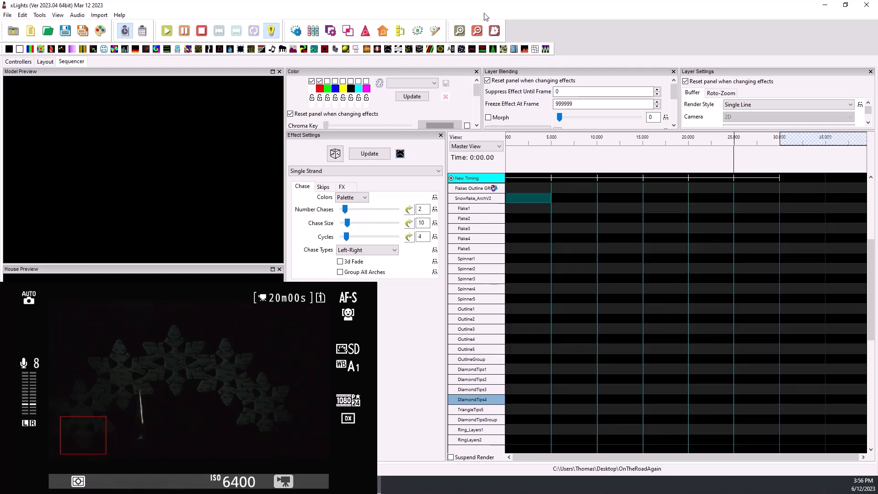
left_click_drag(388, 49, 524, 199)
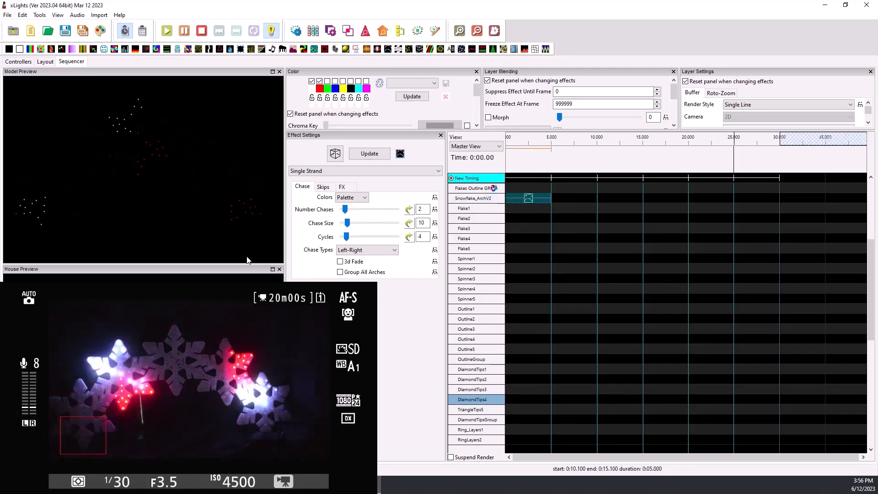
- Set the arch effect to Bounce from Left with 1 chase and the Default render style, and stop the playback
left_click(360, 253)
left_click(369, 273)
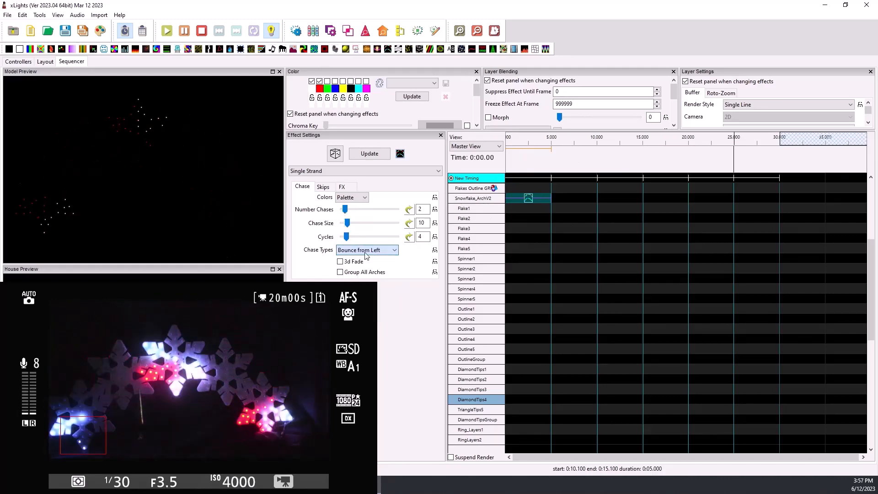
left_click_drag(345, 209, 335, 213)
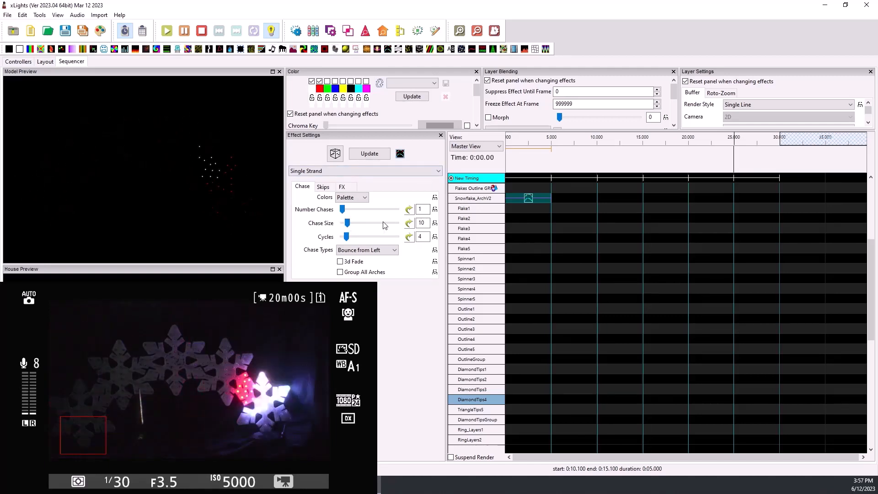
left_click(787, 106)
left_click(784, 117)
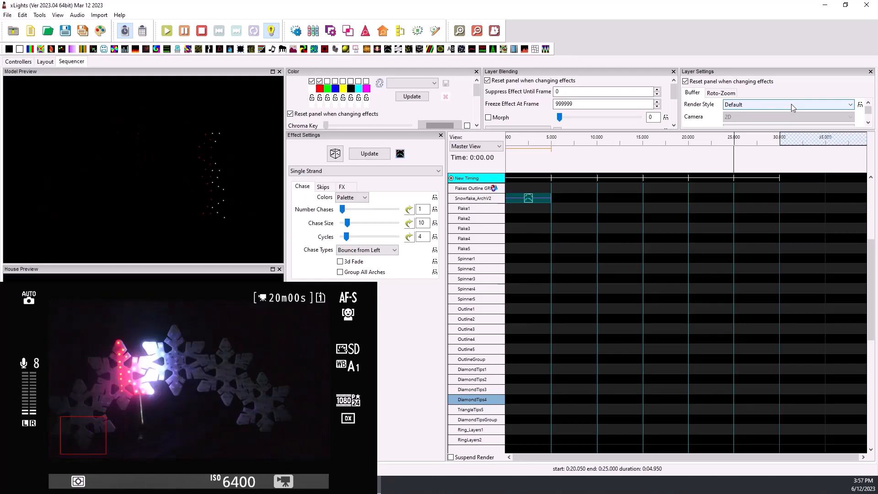
left_click(202, 31)
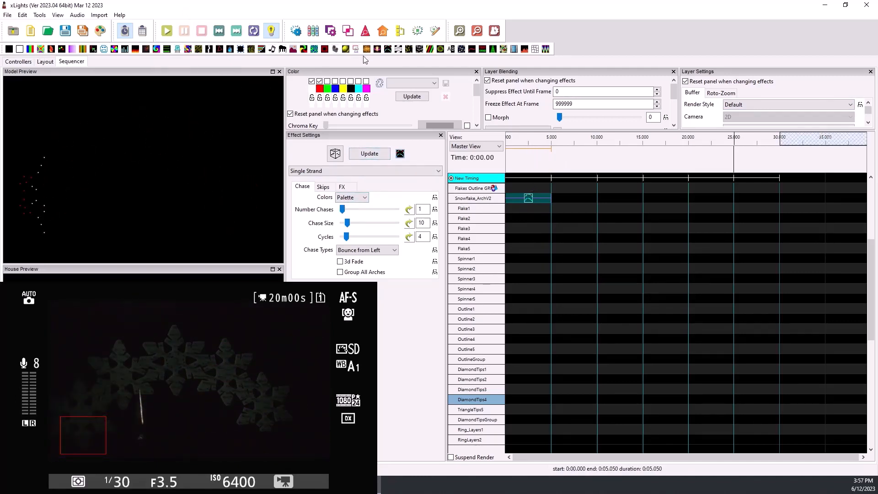
- Place a Single Strand effect on Spinner1 between about 5 and 10 seconds and copy it to Spinner2
left_click_drag(388, 52, 580, 257)
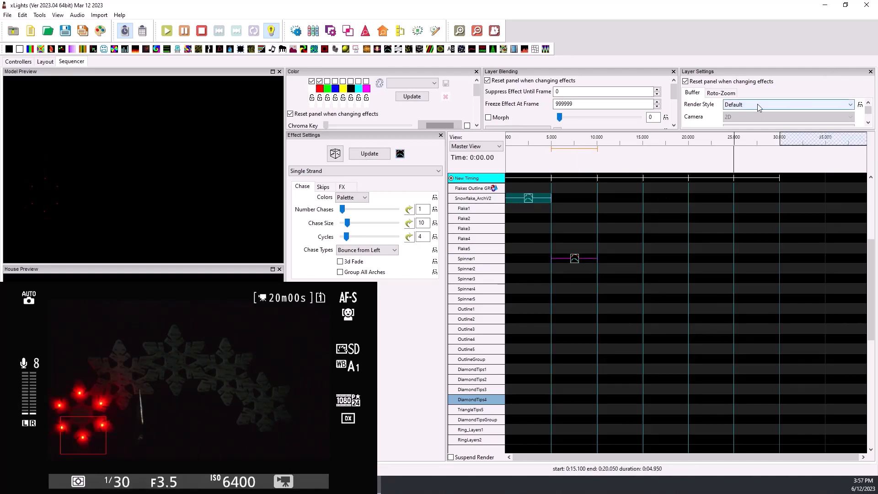
left_click(574, 259)
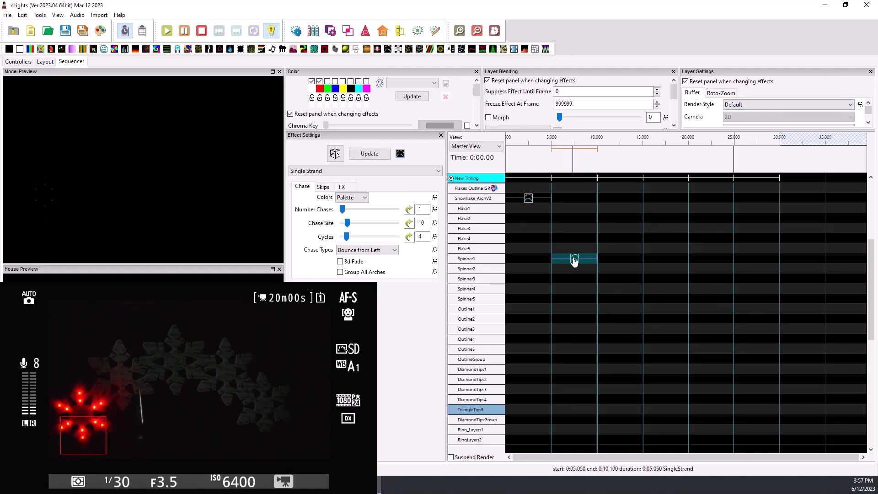
right_click(573, 259)
left_click(584, 274)
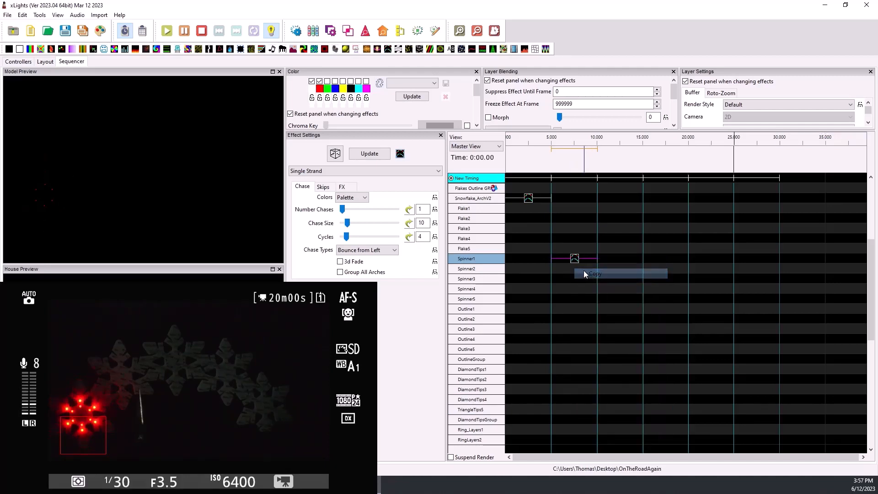
left_click(576, 265)
right_click(576, 265)
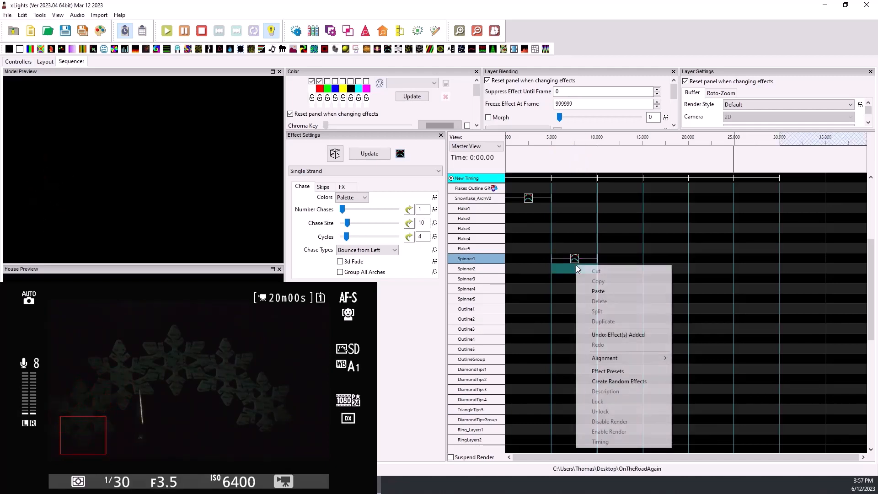
left_click(594, 293)
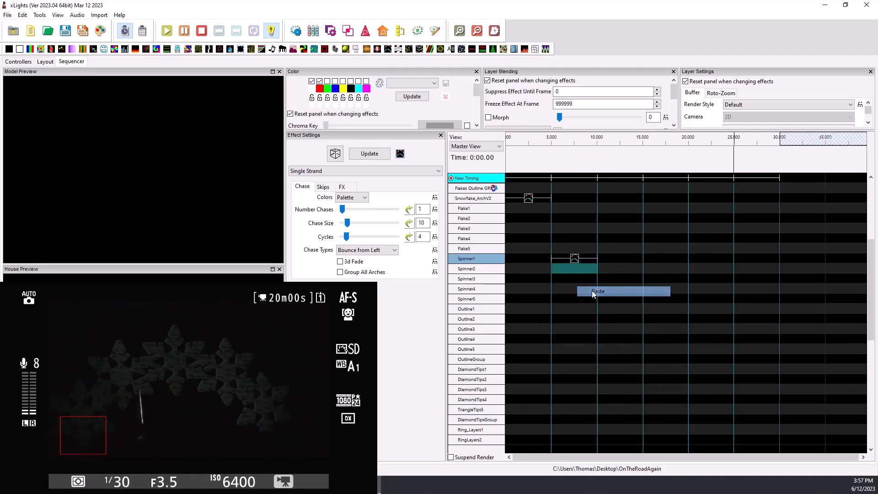
- Set the chase type of the Spinner2 effect to Bounce from Right
left_click(575, 269)
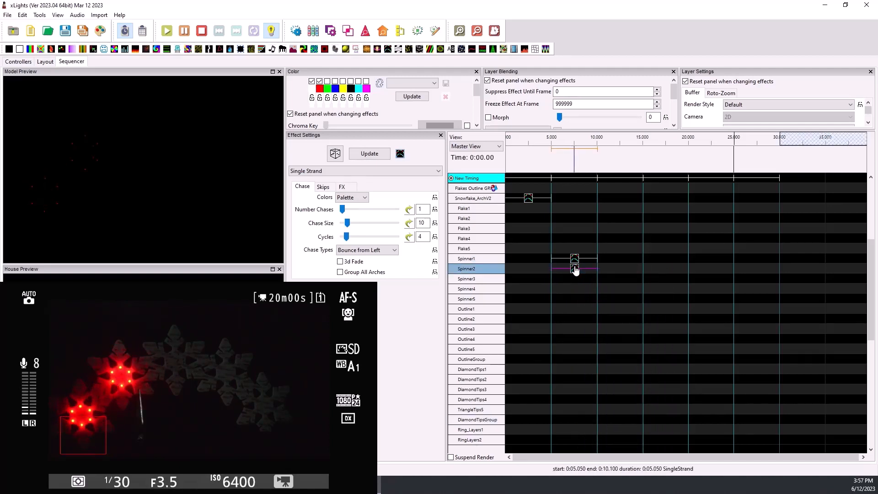
left_click(368, 251)
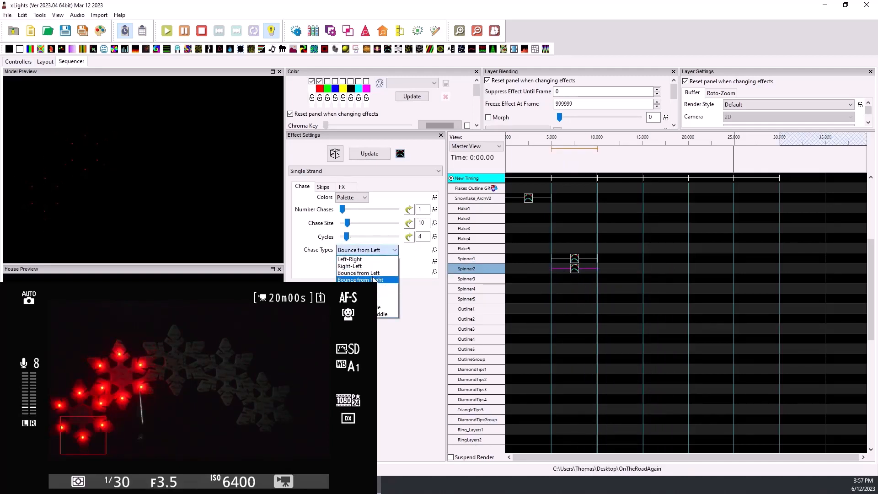
left_click(375, 280)
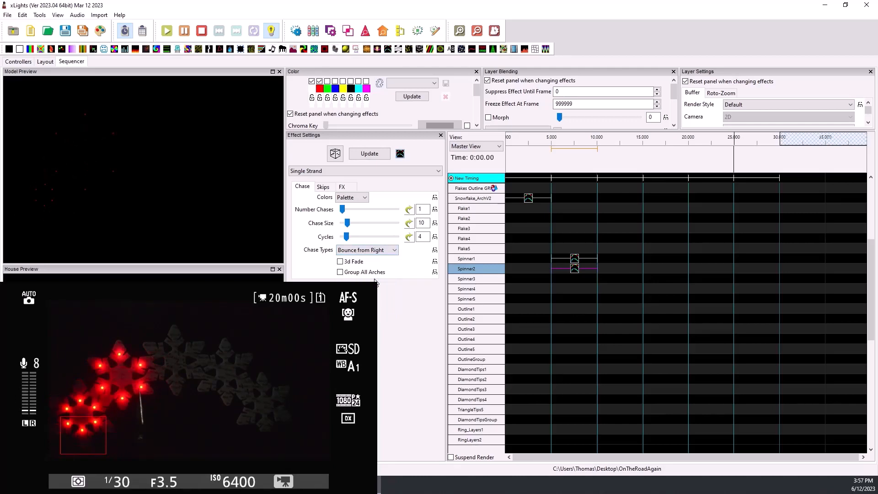
- Copy the Spinner1 and Spinner2 effects down to Spinner3 through Spinner5, delete the surplus copy on Outline1, and preview the Spinner5 effect
left_click(578, 278)
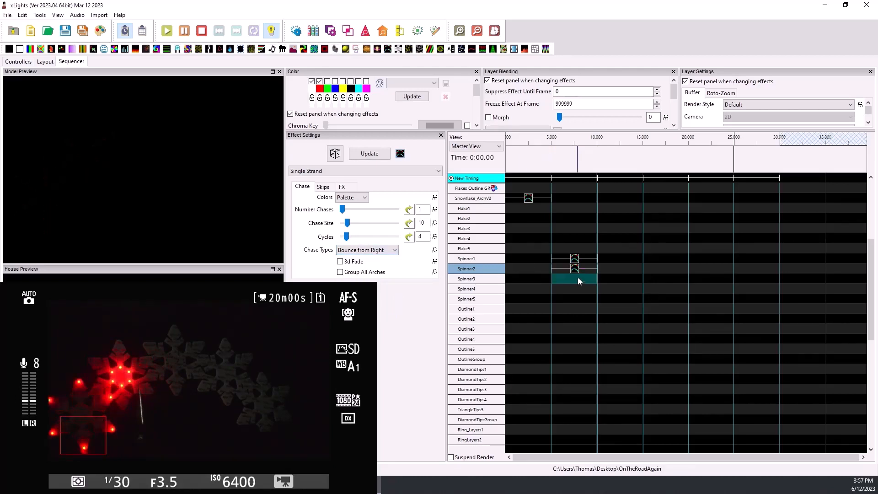
left_click(576, 270)
left_click_drag(576, 269, 576, 259)
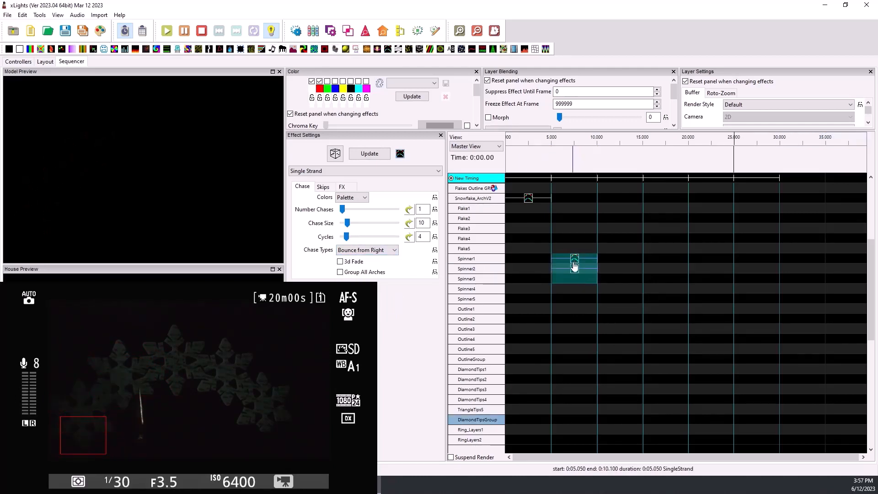
left_click(570, 276)
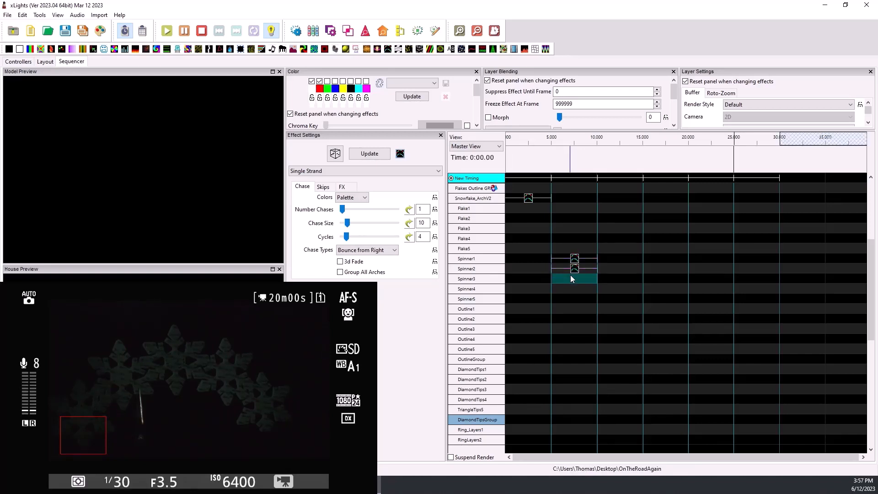
key("ctrl+v")
left_click(575, 296)
key("ctrl+v")
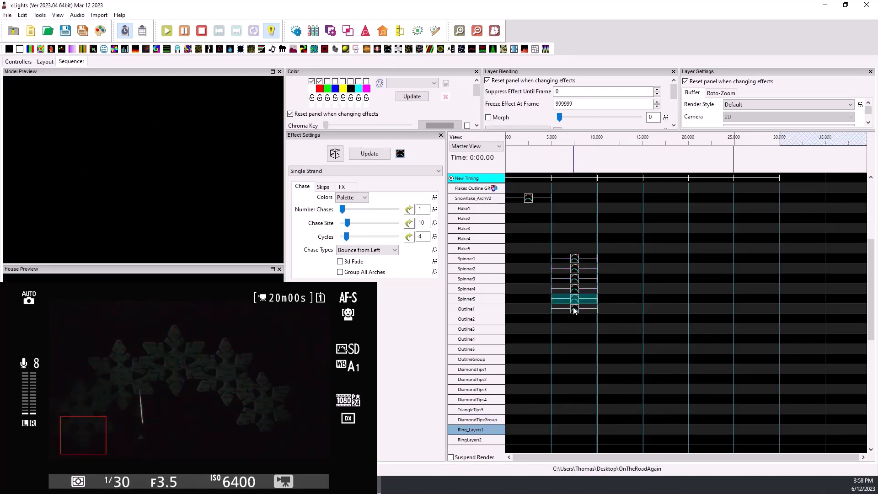
left_click(573, 308)
key("Delete")
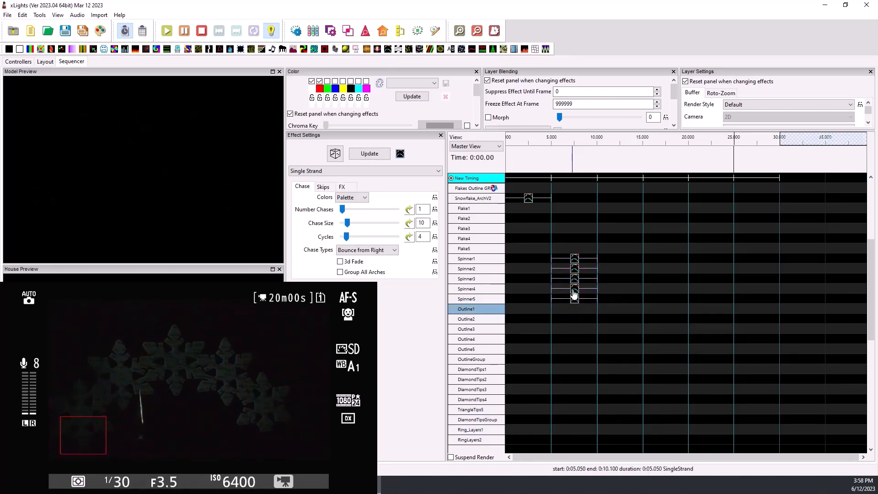
left_click(575, 300)
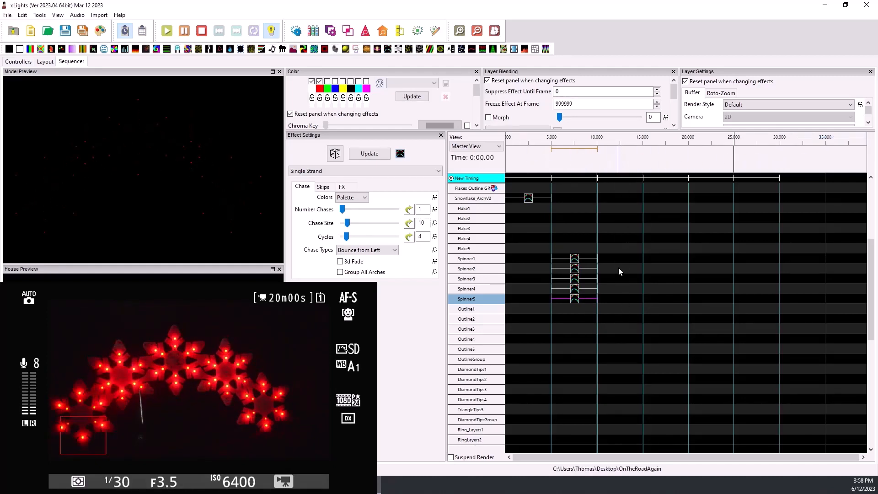
- Try a Bars effect on Outline1 from 10 to 15 seconds with palette repetition 3, using Per Preview and Single Line render styles
left_click(623, 279)
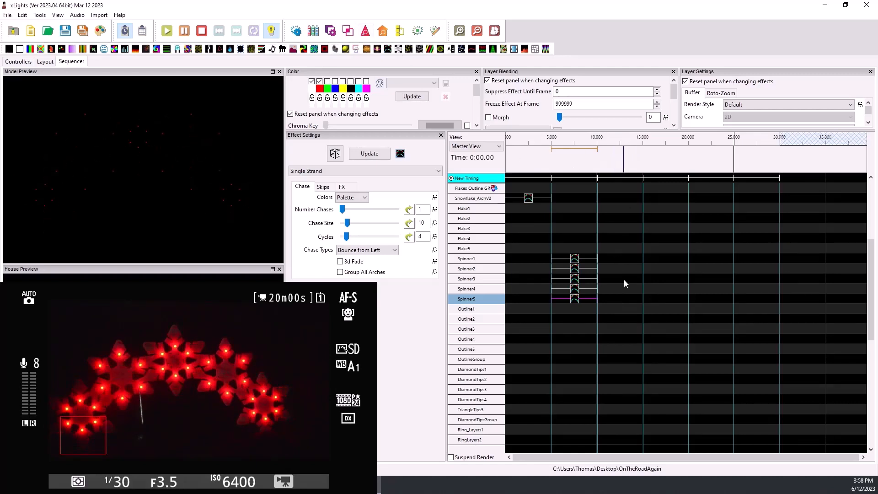
left_click_drag(28, 49, 621, 310)
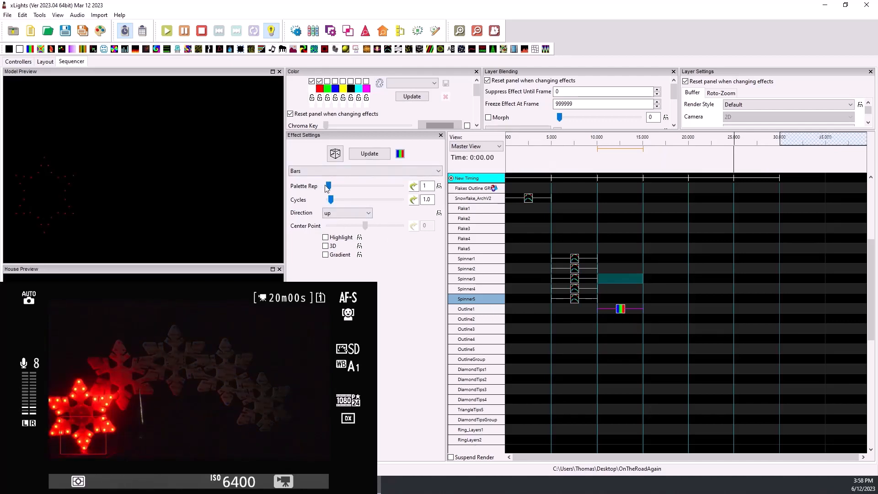
left_click_drag(331, 186, 350, 188)
left_click(759, 105)
left_click(762, 120)
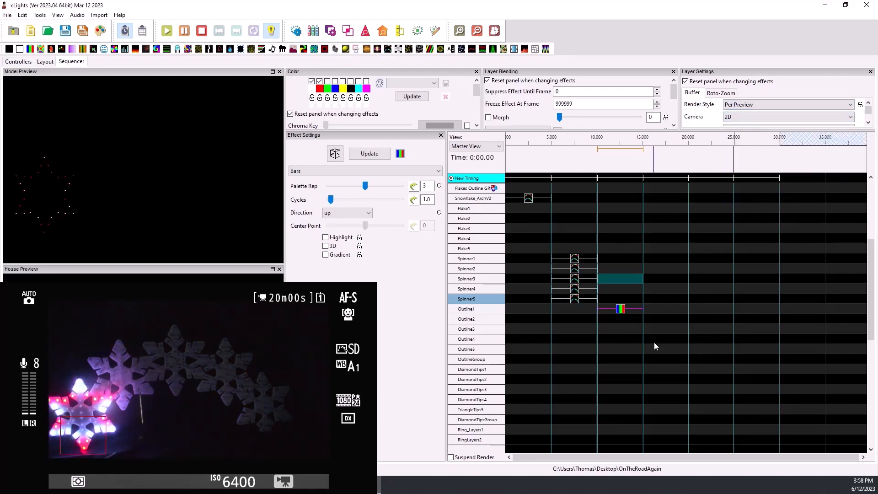
left_click(787, 104)
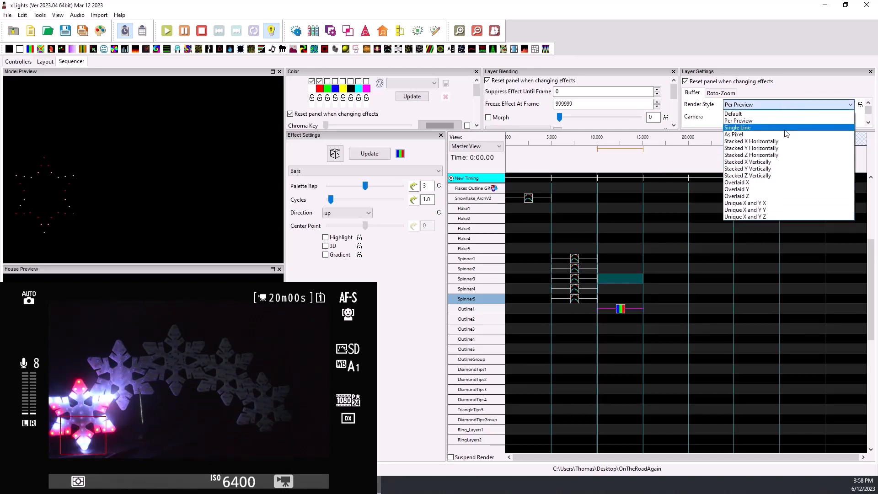
left_click(786, 129)
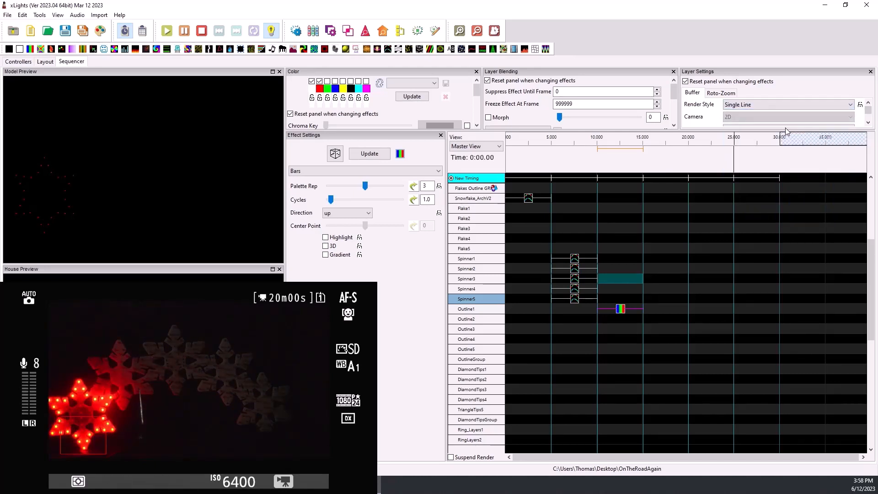
- Replace the Bars effect on Outline1 with a Single Strand effect using 2 chases and 4 cycles
left_click(620, 311)
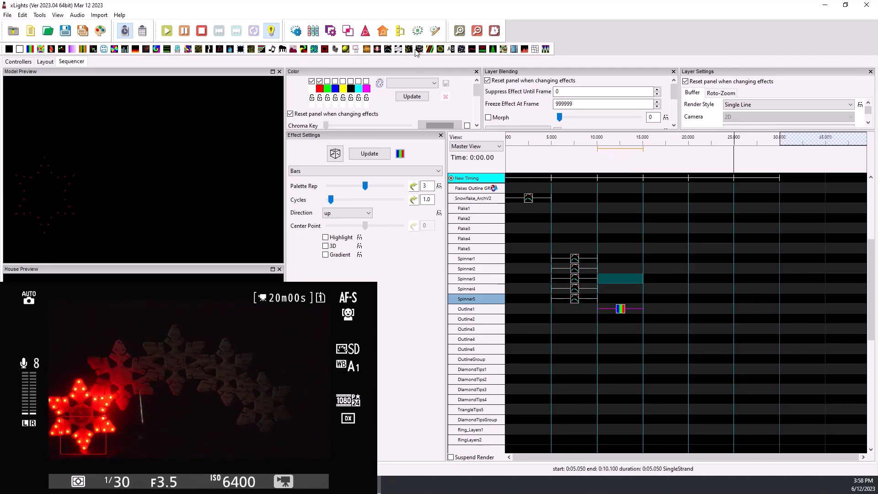
left_click(388, 49)
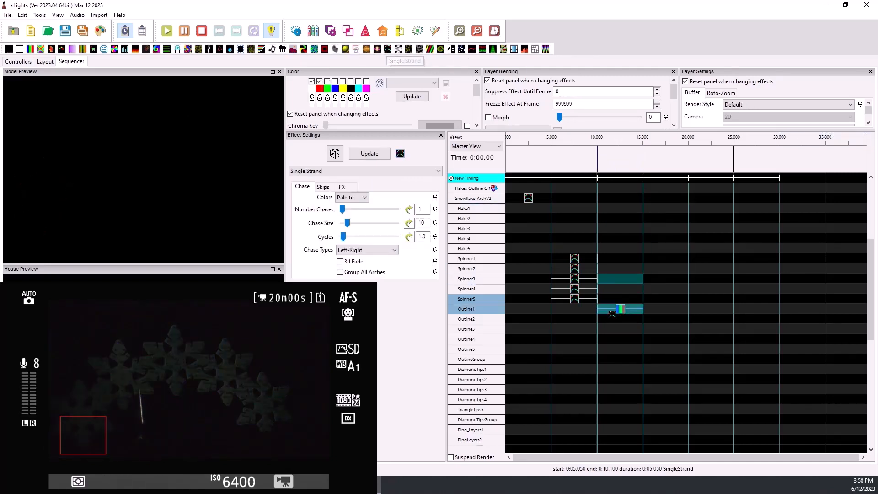
left_click_drag(388, 49, 618, 316)
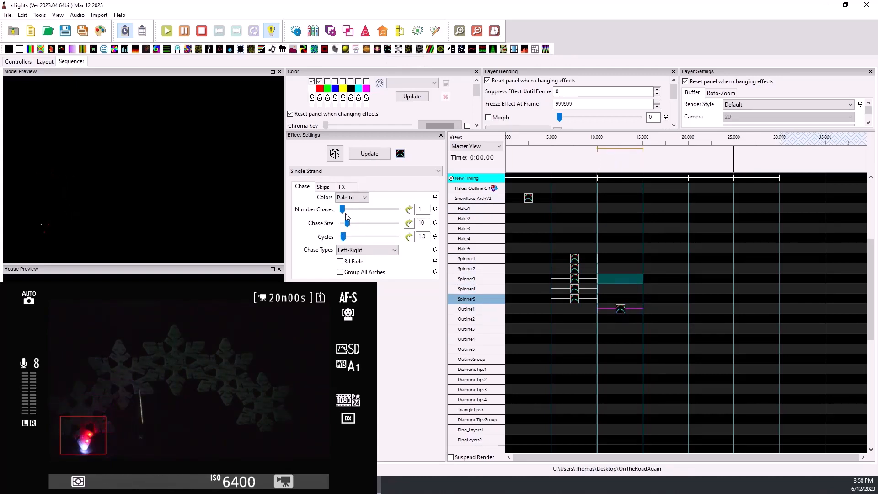
left_click_drag(343, 210, 347, 210)
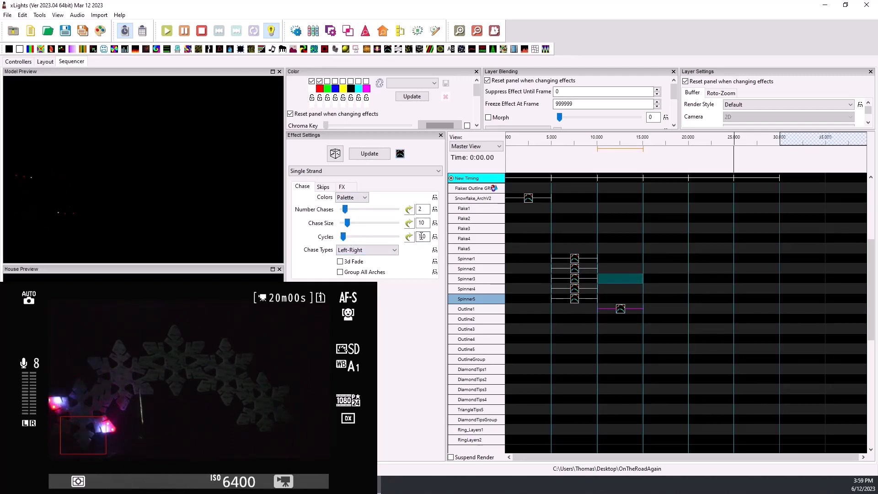
type("4")
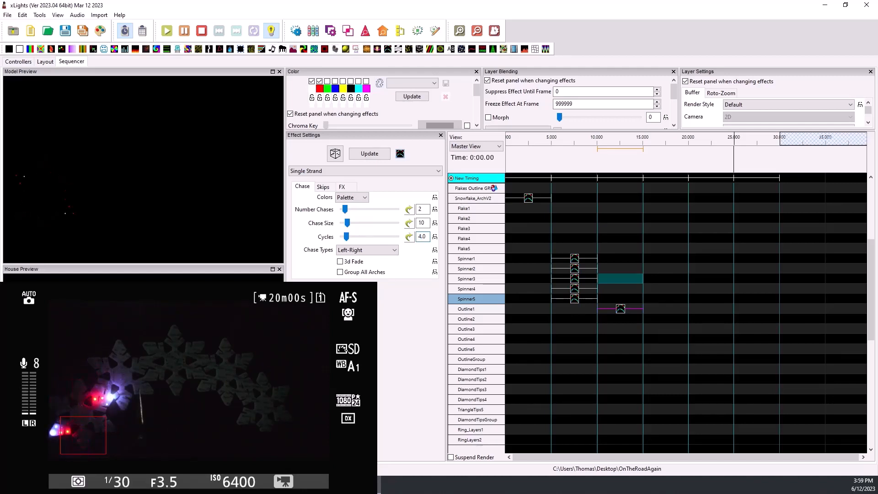
- Copy the Outline1 Single Strand effect to Outline2 through Outline5 in the 10 to 15 second block
left_click(620, 311)
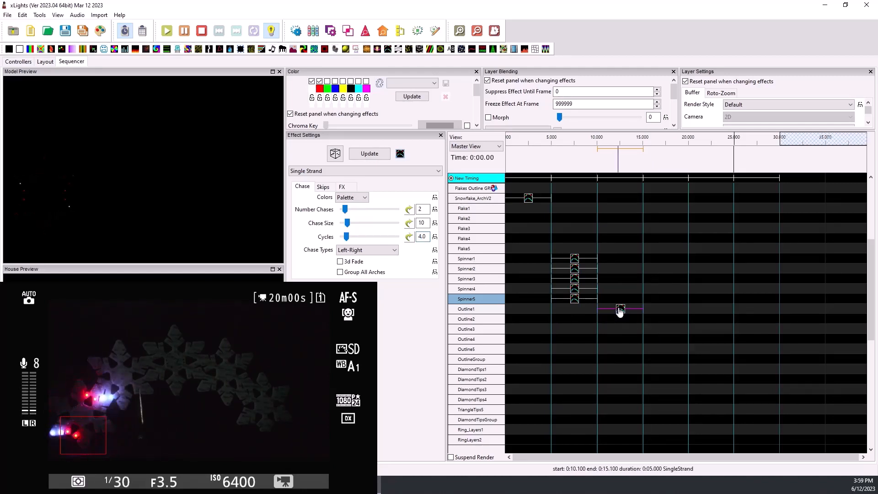
left_click(621, 319)
key("ctrl+v")
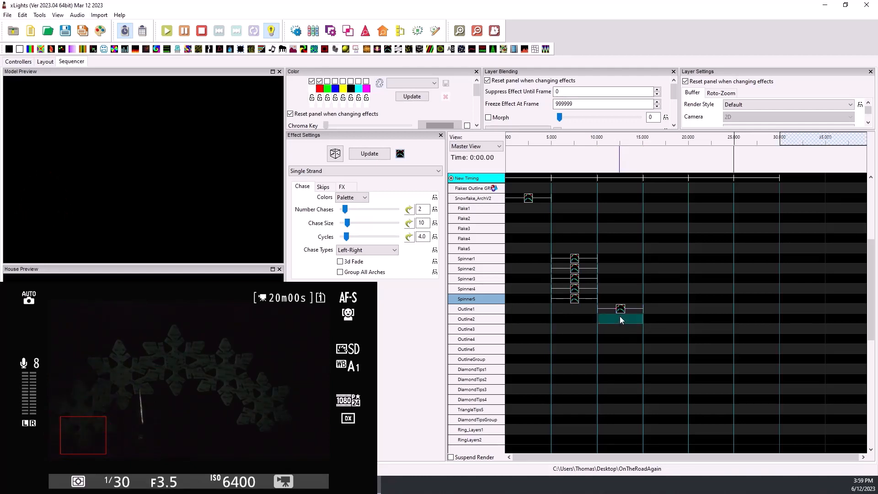
left_click(623, 328)
key("ctrl+v")
left_click(616, 337)
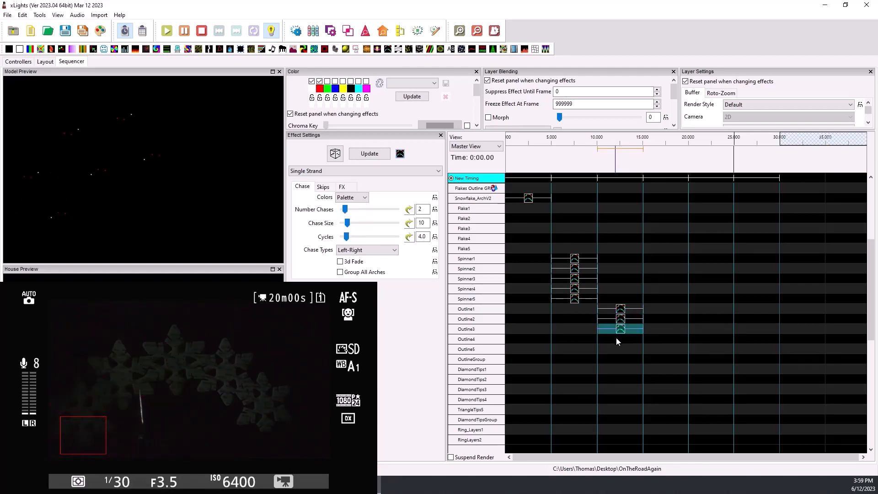
key("ctrl+v")
left_click(618, 348)
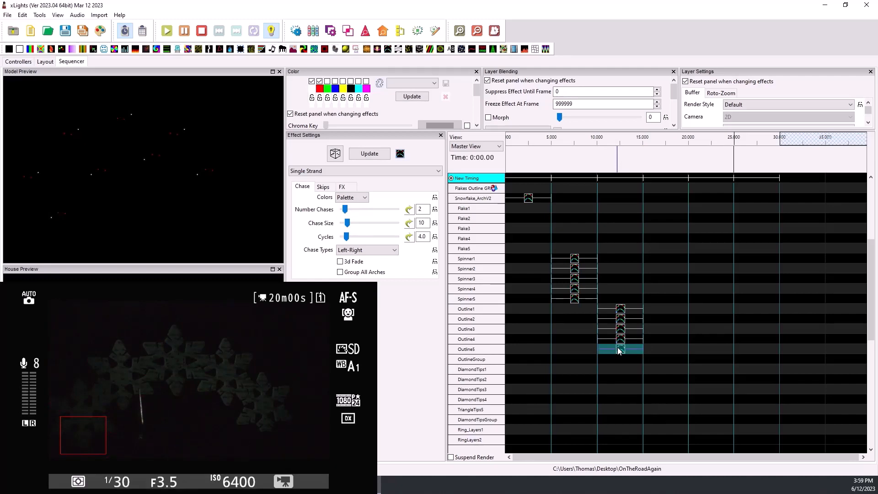
key("ctrl+v")
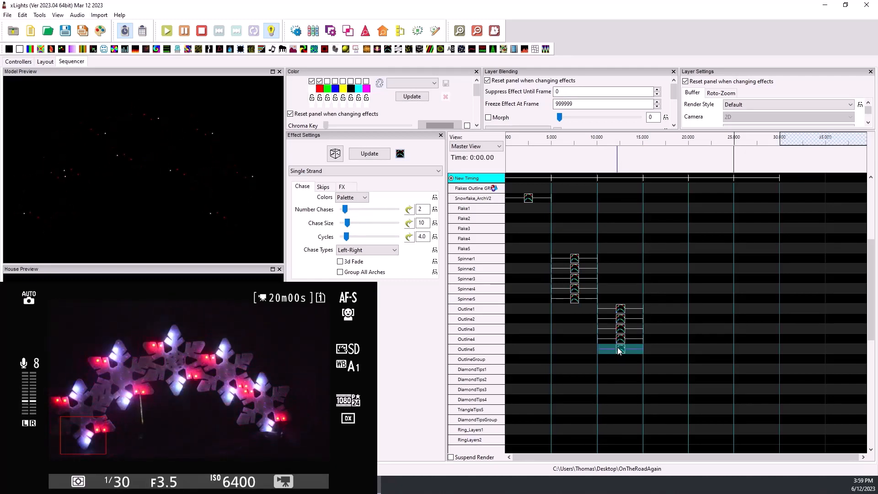
- Paste the effect onto Snowflake_ArchV2 from 10 to 15 seconds and set it to Bounce from Left with 1 chase
left_click(609, 199)
key("ctrl+v")
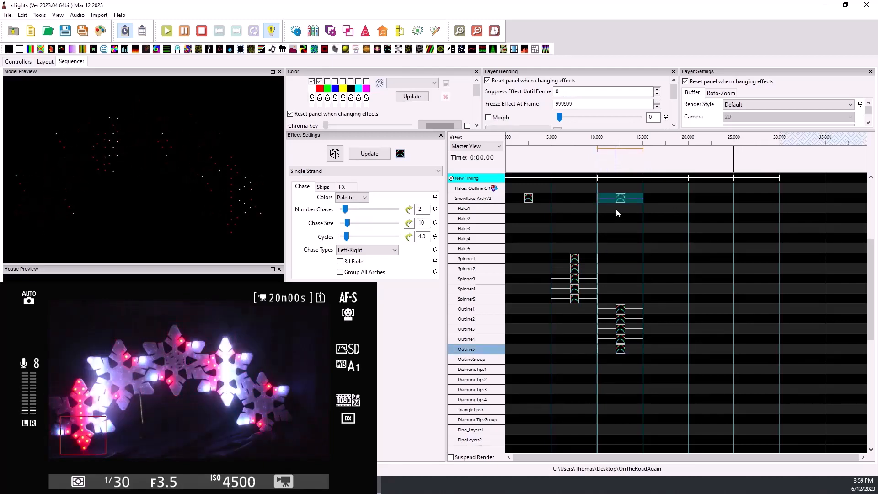
left_click(349, 250)
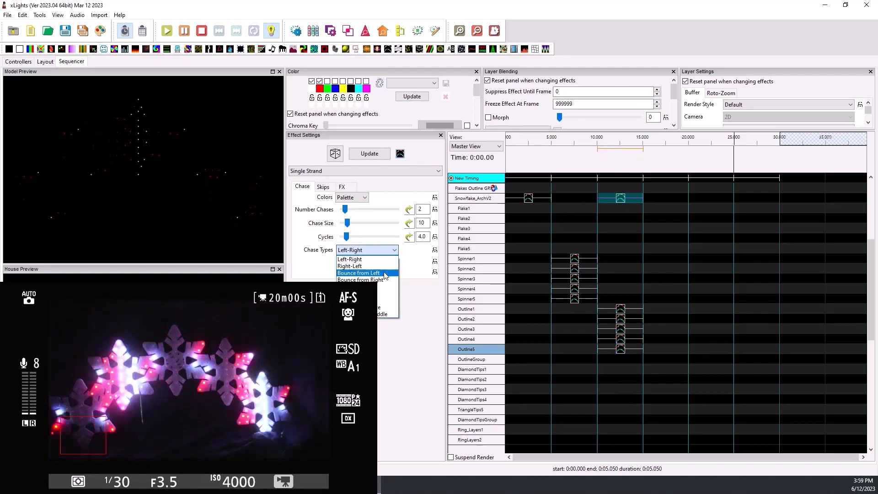
left_click(385, 273)
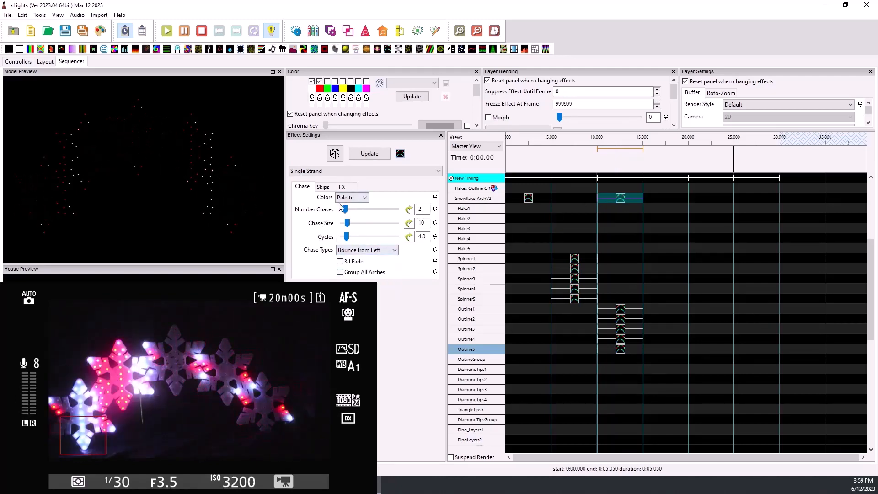
left_click_drag(345, 210, 330, 207)
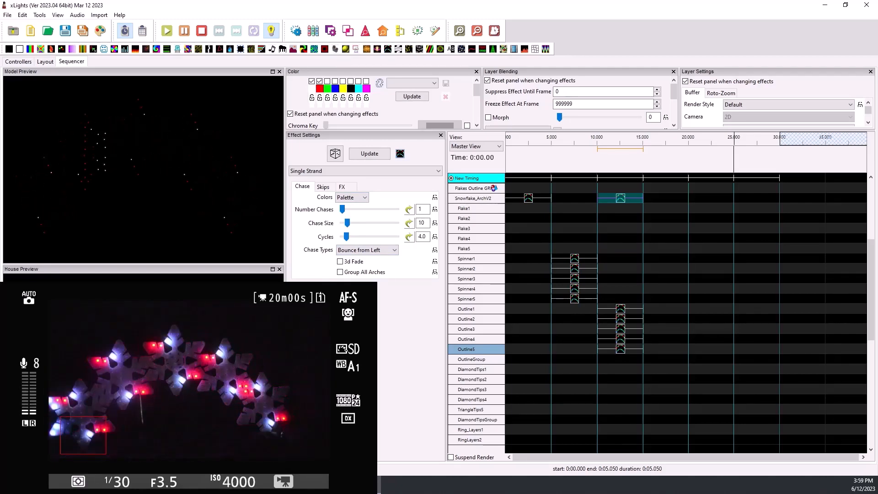
- Add a Single Strand effect to DiamondTips1 from 15 to 20 seconds in red and green with chase size 5
left_click(675, 200)
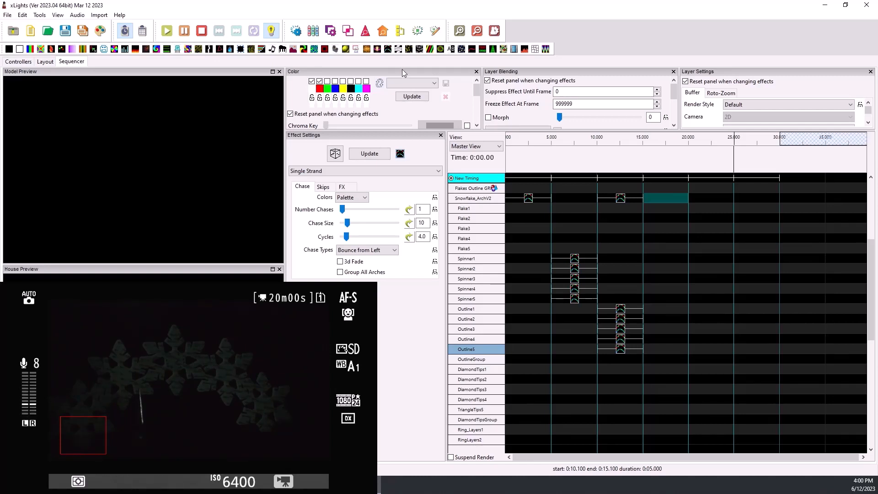
left_click_drag(430, 49, 672, 371)
left_click(327, 81)
left_click(312, 81)
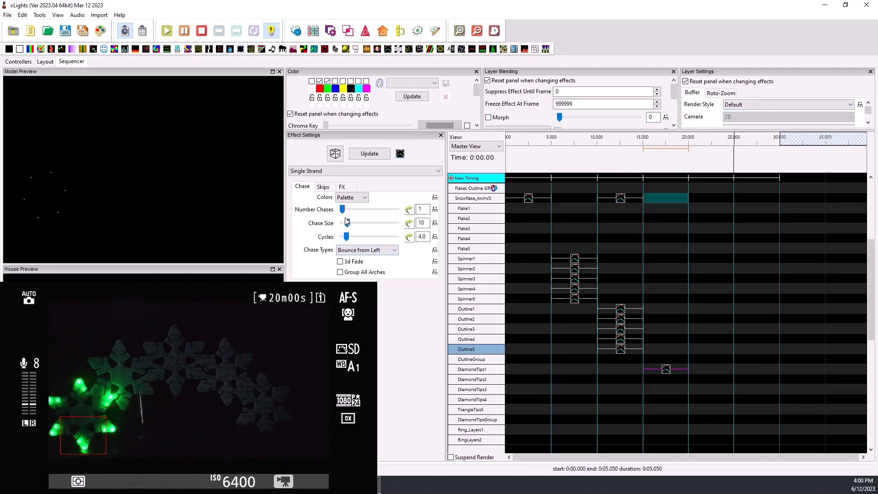
mouse_move(348, 223)
left_mouse_down()
mouse_move(357, 228)
mouse_move(348, 224)
left_mouse_up()
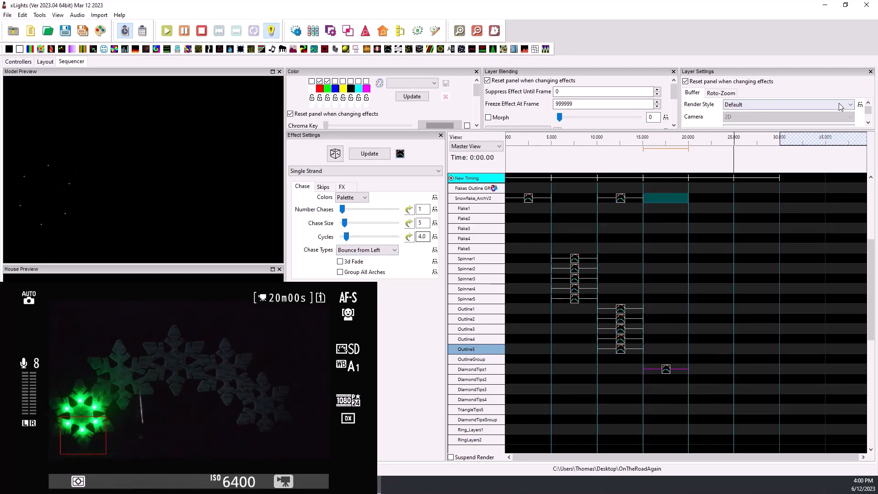
- Try Per Preview on the DiamondTips1 effect, then settle on Single Line render style, Left-Right chase type and 2 chases
left_click(769, 105)
left_click(771, 121)
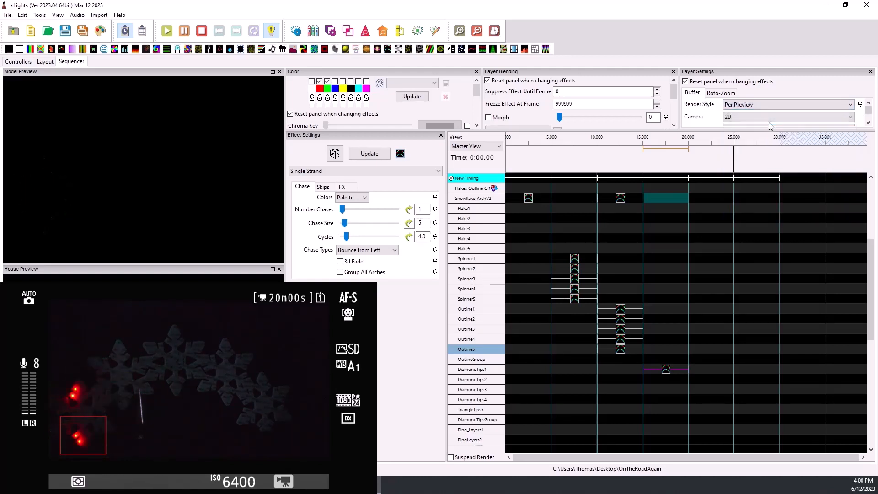
left_click(762, 104)
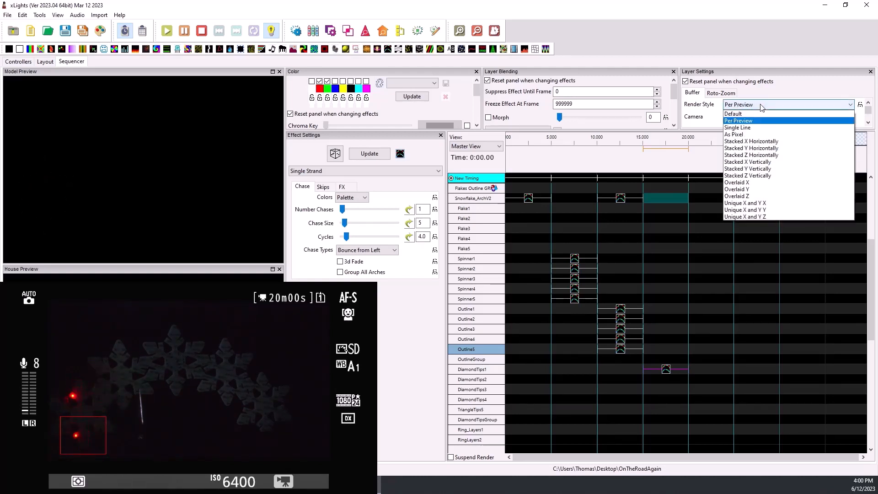
left_click(766, 129)
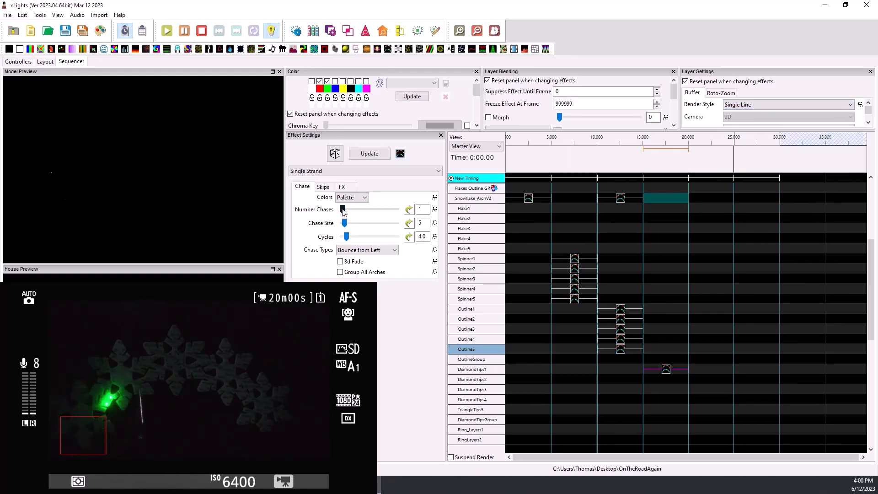
left_click(353, 251)
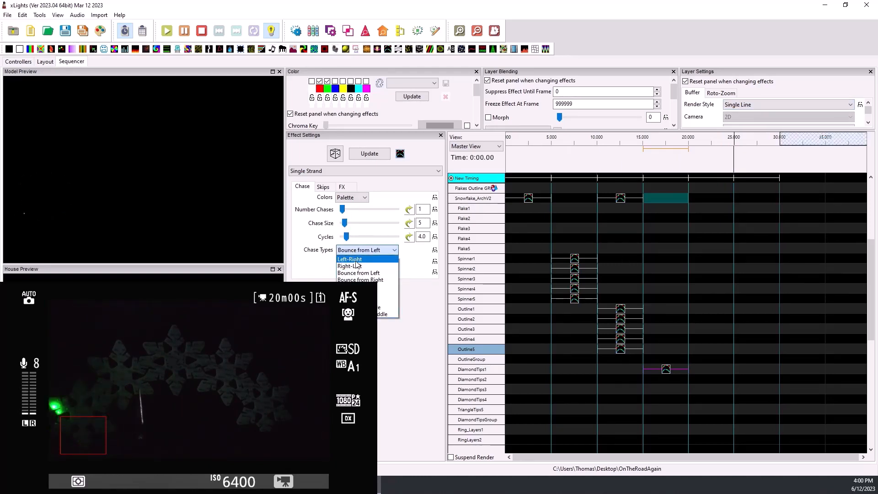
left_click(350, 259)
left_click_drag(343, 210, 347, 210)
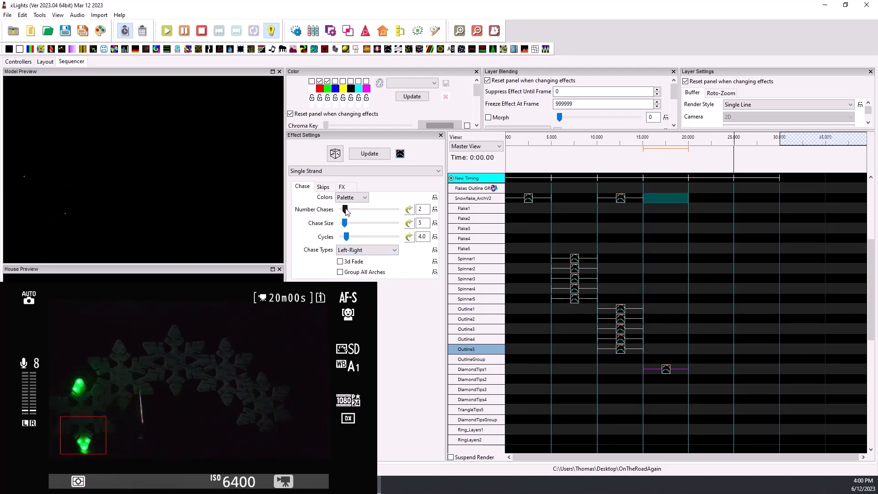
- Copy the DiamondTips1 effect to DiamondTips2 and set the copy's chase type to Right-Left
right_click(666, 369)
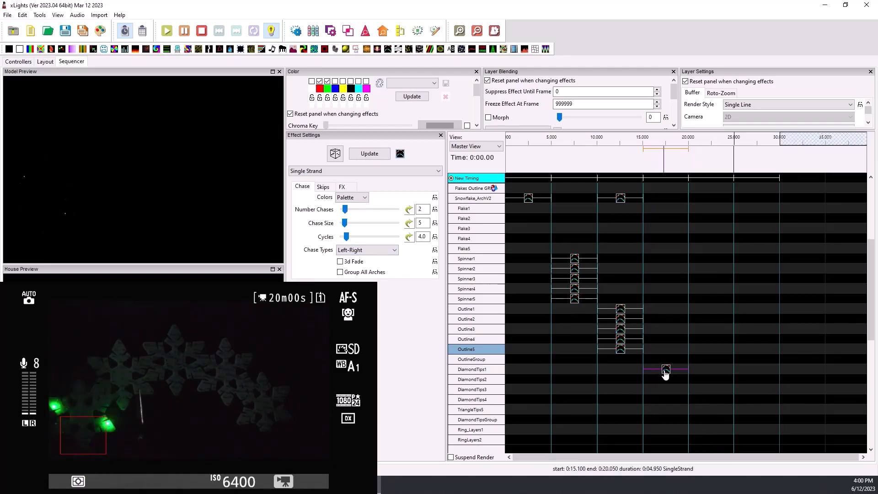
left_click(706, 202)
left_click(651, 378)
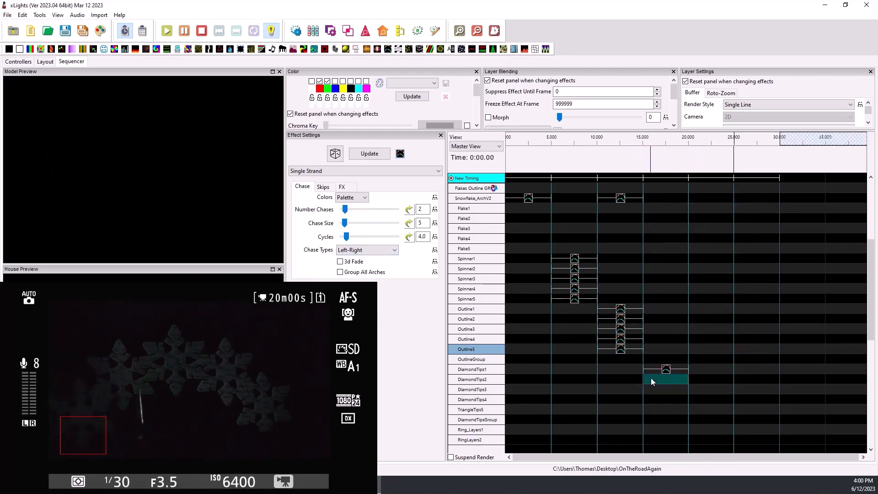
right_click(651, 378)
left_click(681, 221)
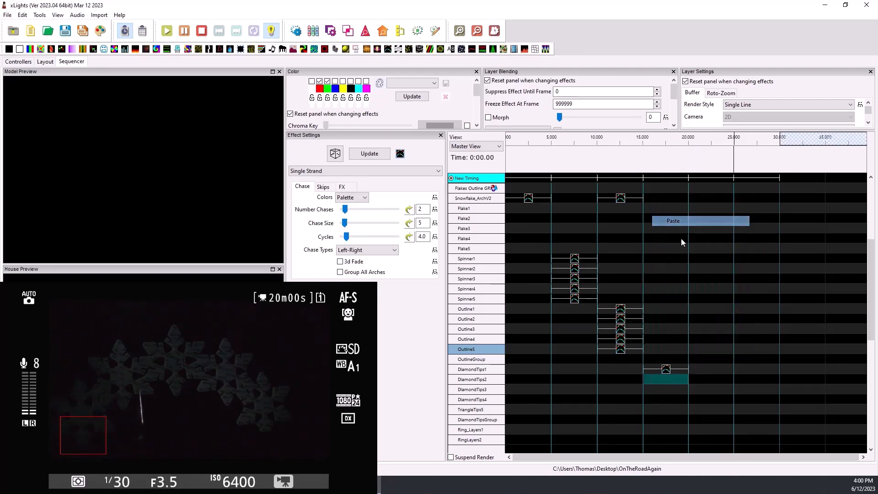
left_click(384, 250)
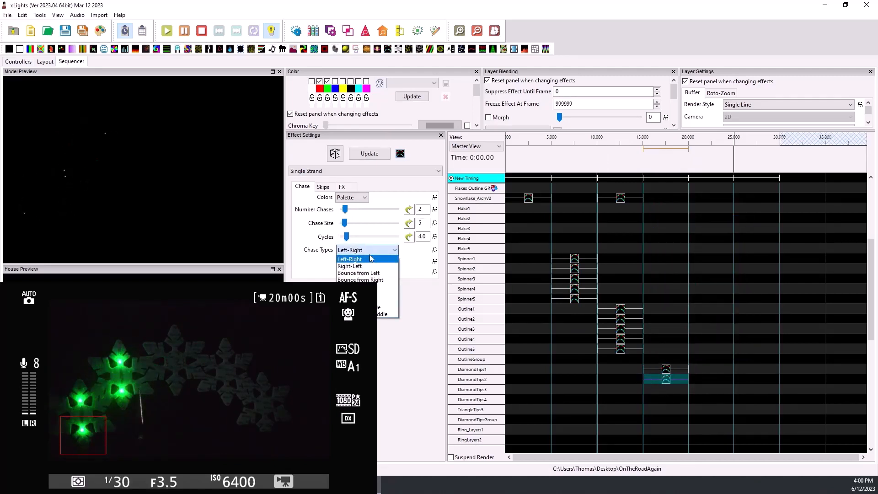
left_click(375, 267)
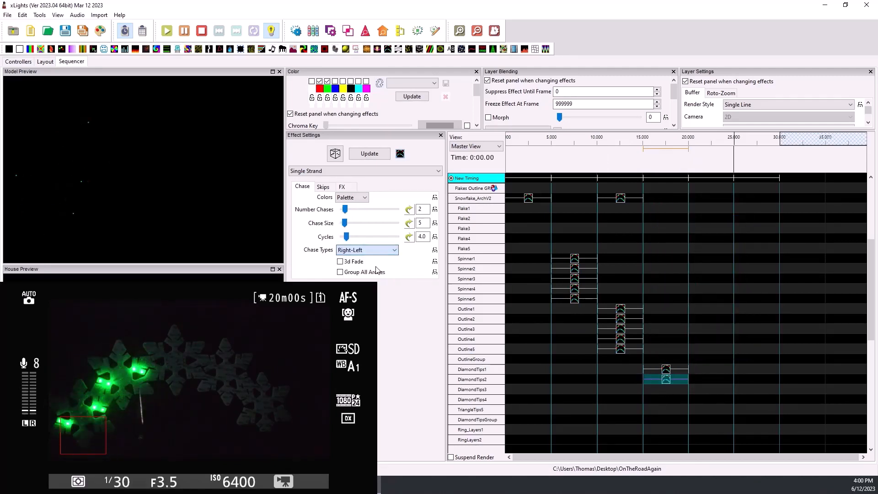
- Copy the DiamondTips1 and DiamondTips2 effects together and paste the pair at DiamondTips3 and again at TriangleTips5
left_click(673, 388)
left_click_drag(674, 384, 670, 366)
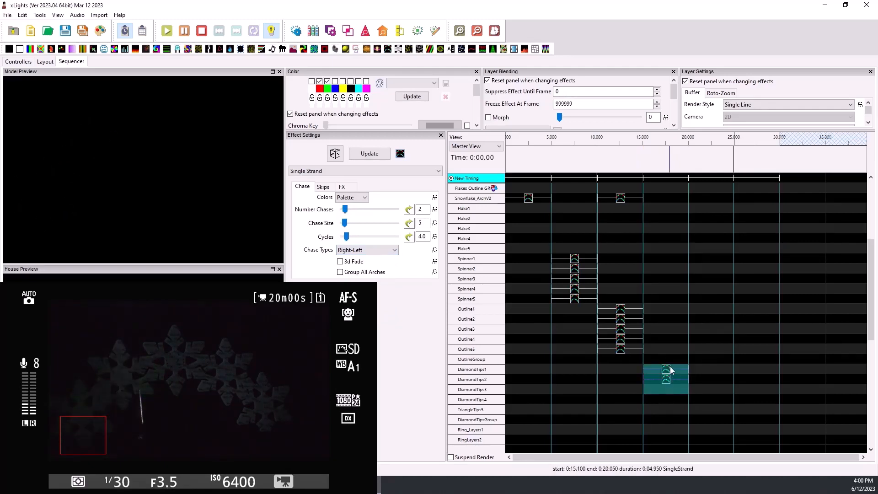
right_click(671, 366)
left_click(700, 199)
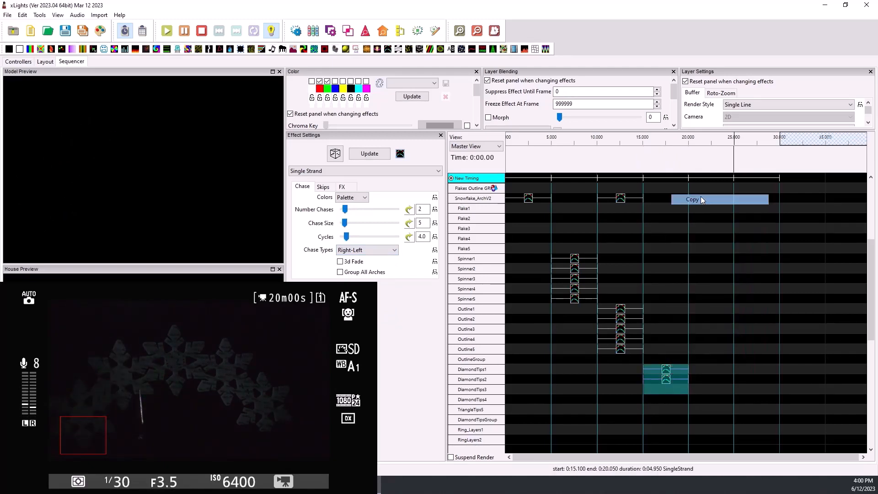
left_click(668, 373)
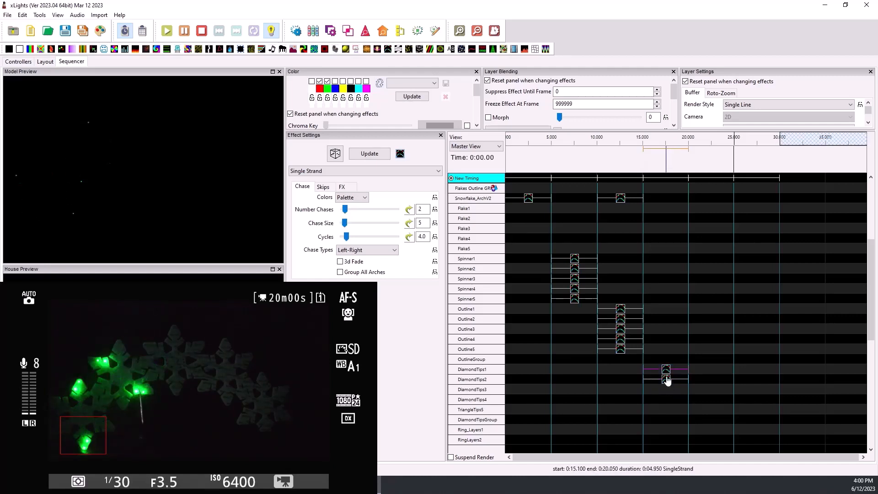
left_click(668, 389)
right_click(667, 389)
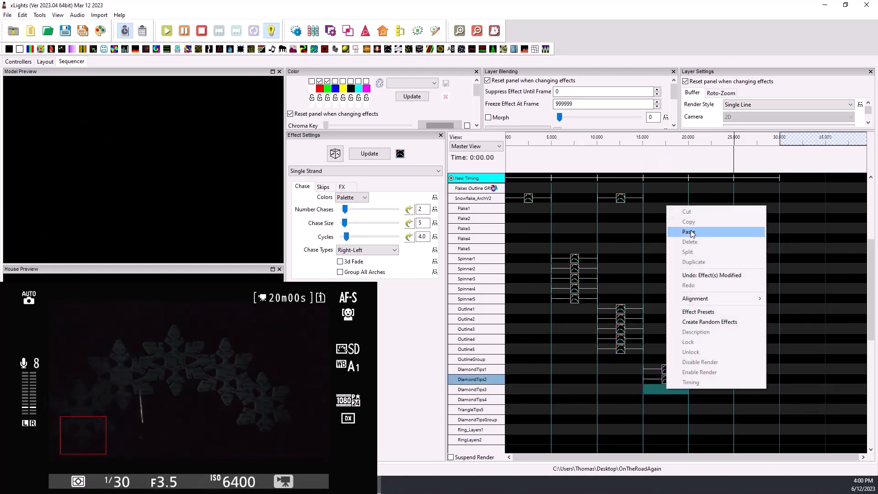
left_click(689, 232)
left_click(652, 408)
right_click(654, 408)
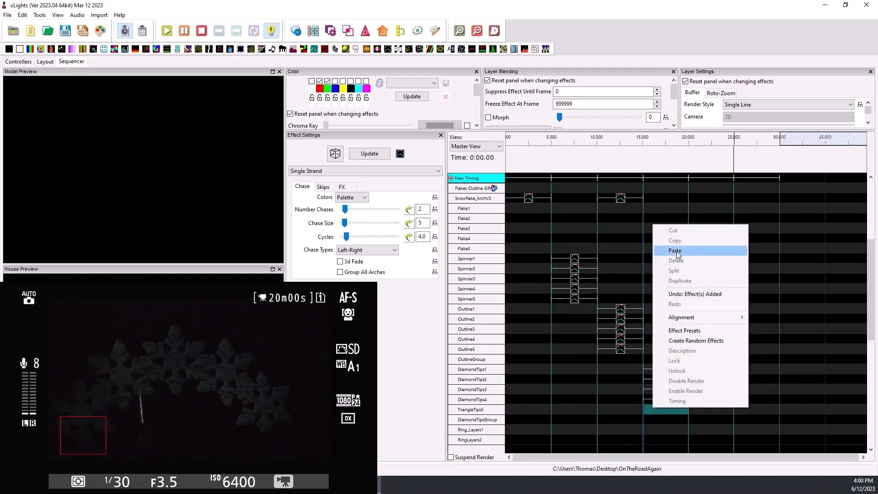
left_click(677, 251)
- Delete the surplus effect on DiamondTipsGroup and preview the DiamondTips1 effect
left_click(661, 420)
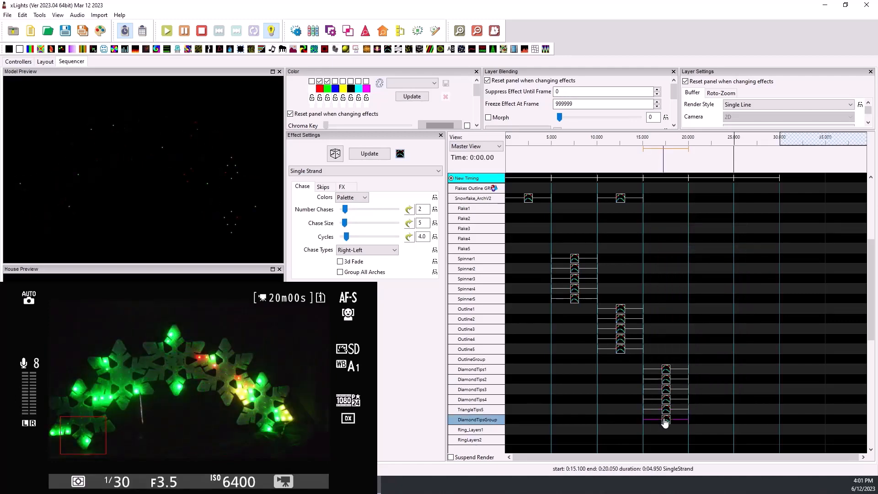
key("Delete")
left_click(666, 370)
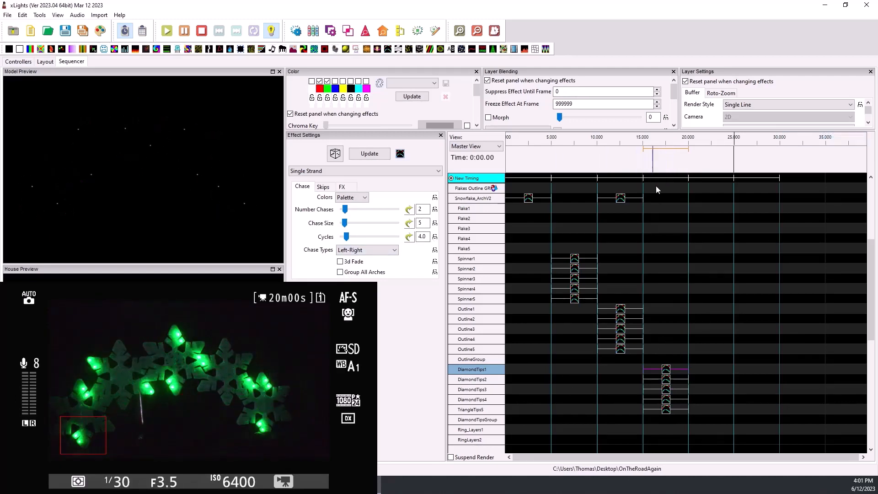
- Add a Single Strand effect to Ring_Layers1 from 20 to 25 seconds
scroll(704, 358, "down", 1)
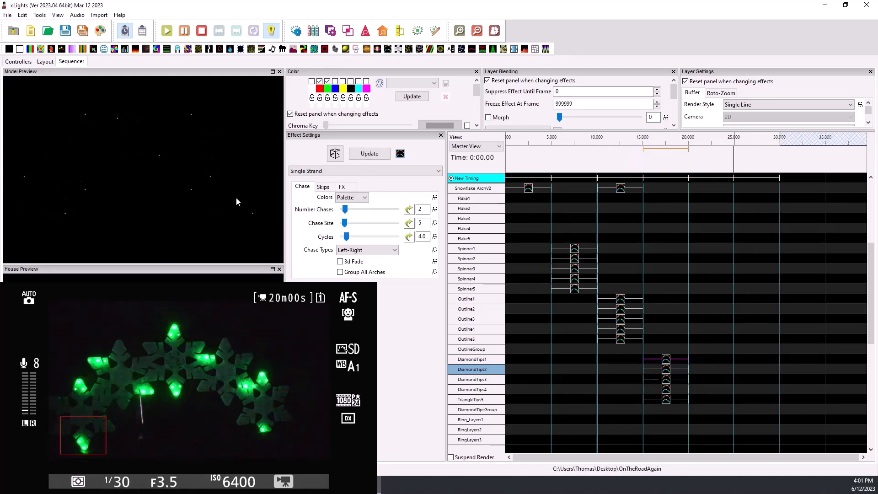
scroll(732, 404, "down", 4)
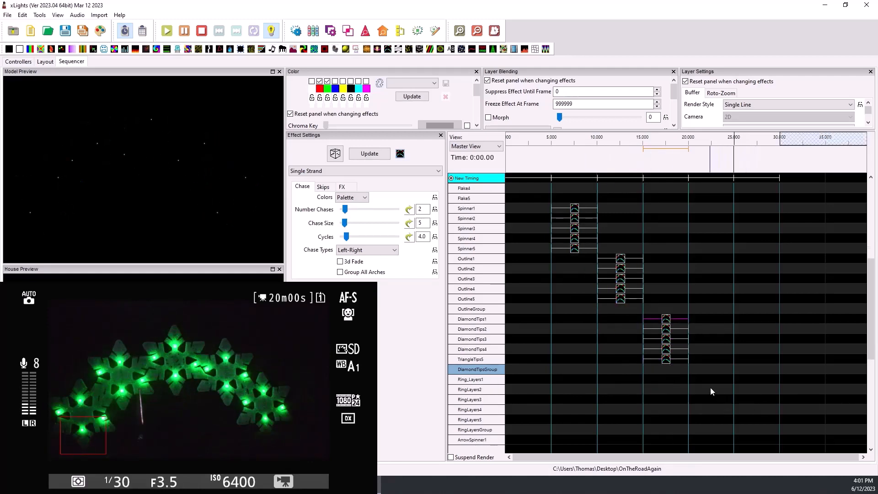
left_click(711, 380)
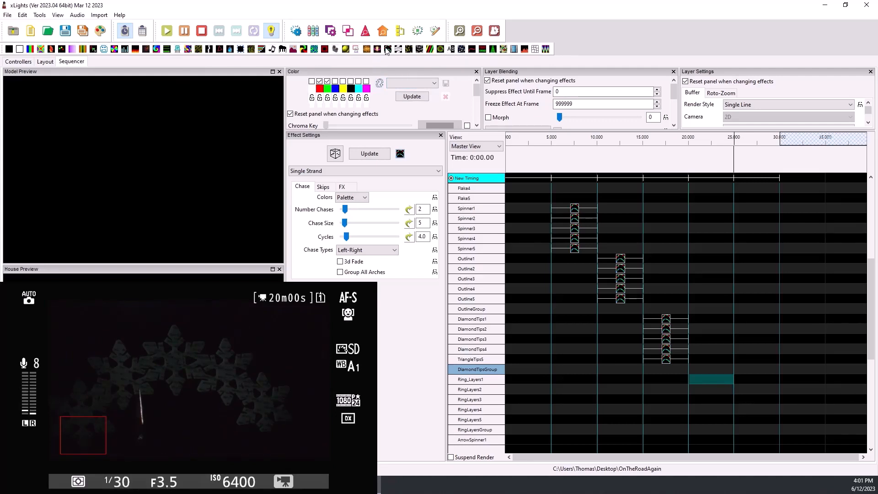
left_click(641, 350)
left_click_drag(643, 351, 708, 381)
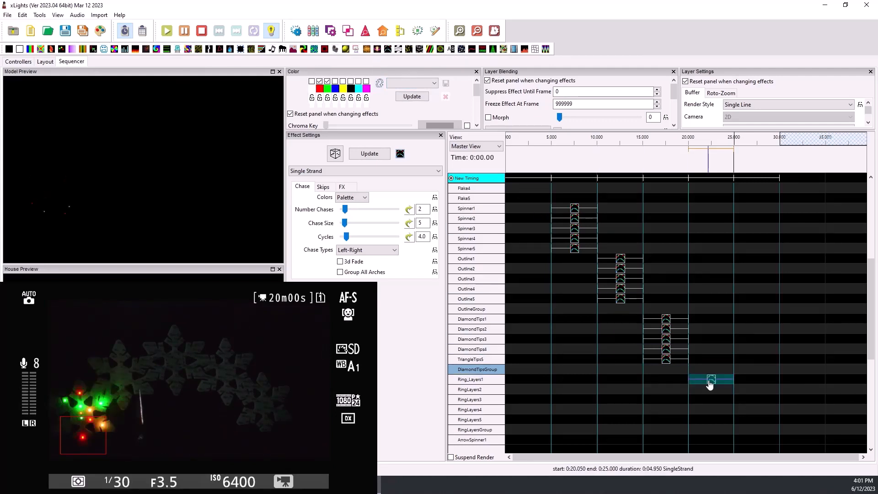
- Set the Ring_Layers1 Single Strand effect to 1 chase and chase size 12, using the Single Line render style
left_click(761, 105)
left_click(762, 114)
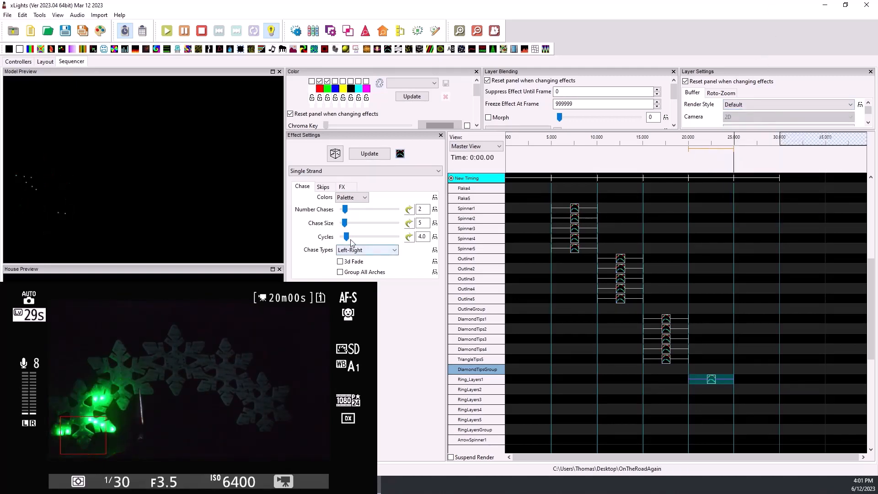
left_click_drag(346, 212, 332, 209)
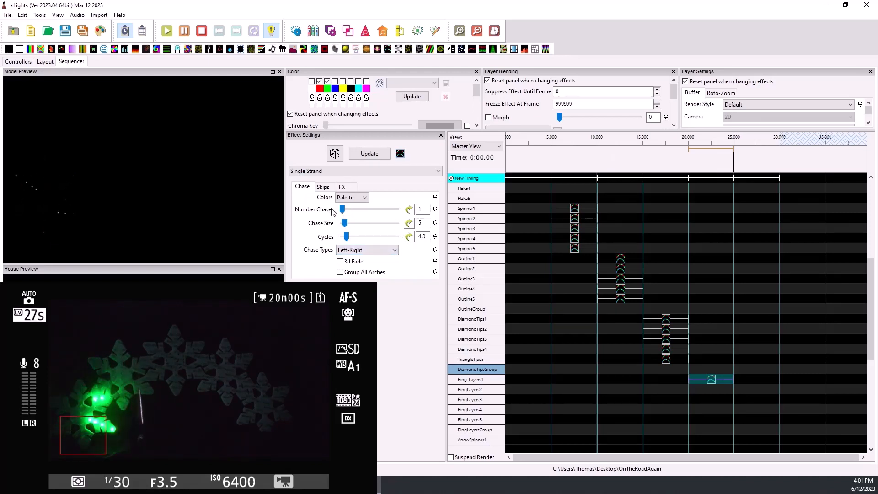
left_click(761, 106)
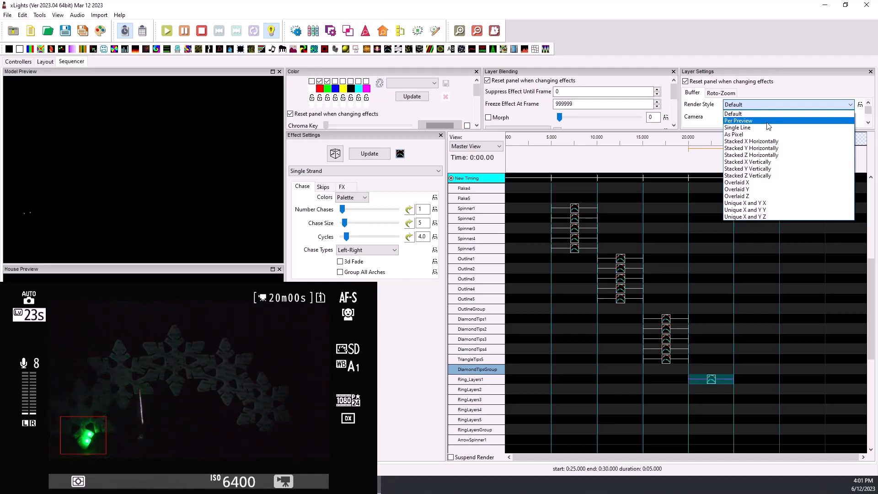
left_click(768, 128)
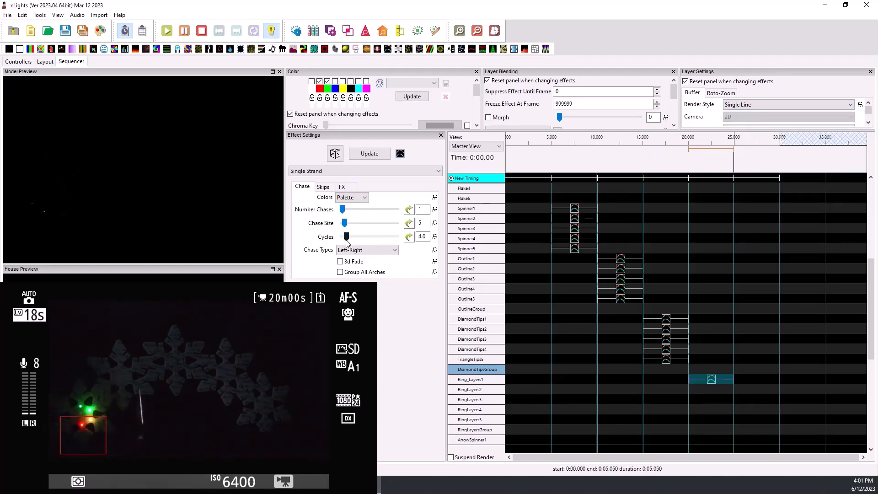
left_click_drag(345, 223, 349, 224)
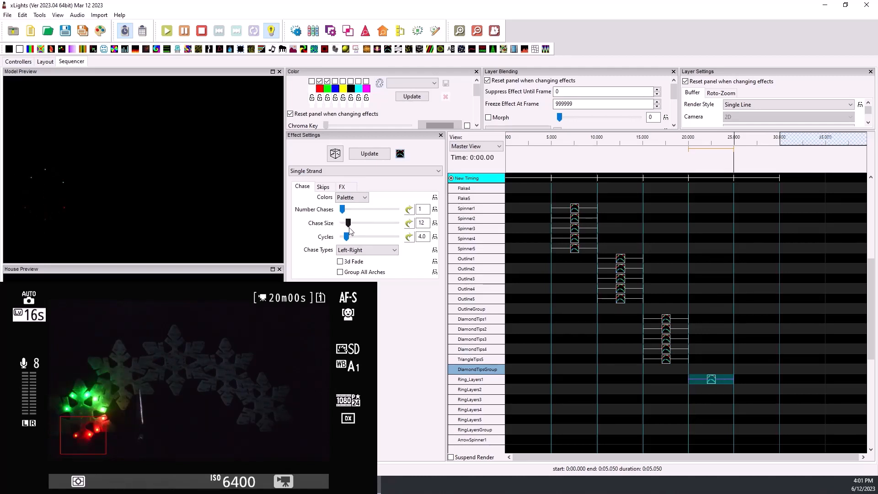
- Copy the Ring_Layers1 effect to RingLayers2 and set the copy's chase type to Right-Left
left_click(711, 381)
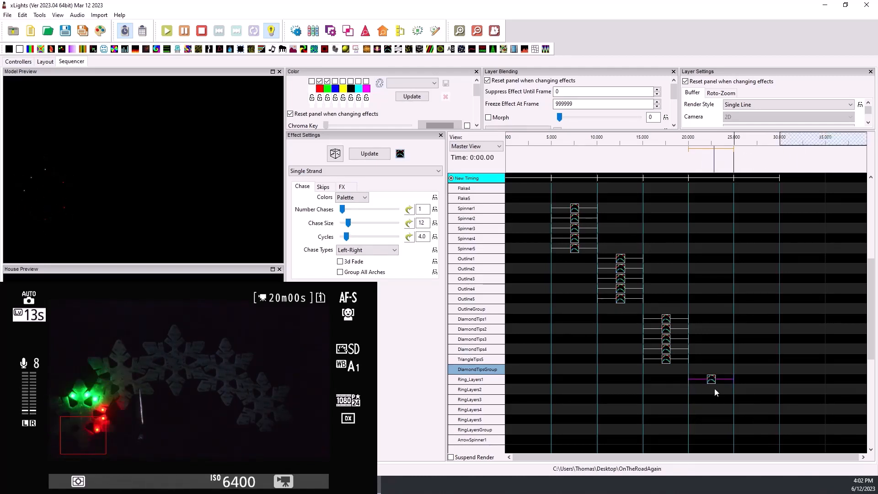
left_click(714, 389)
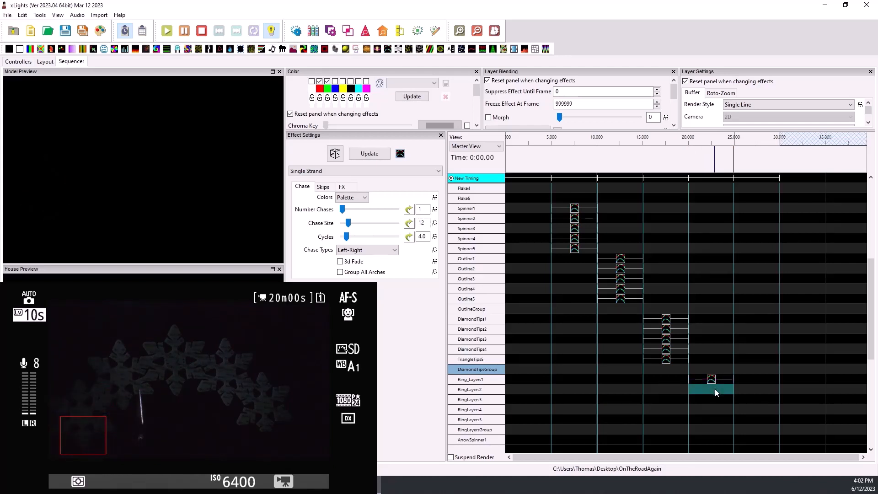
key("ctrl+v")
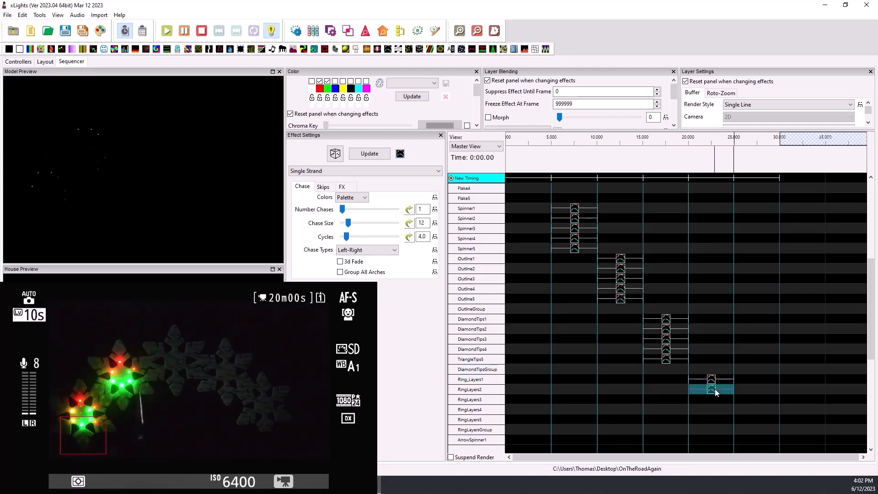
left_click(355, 249)
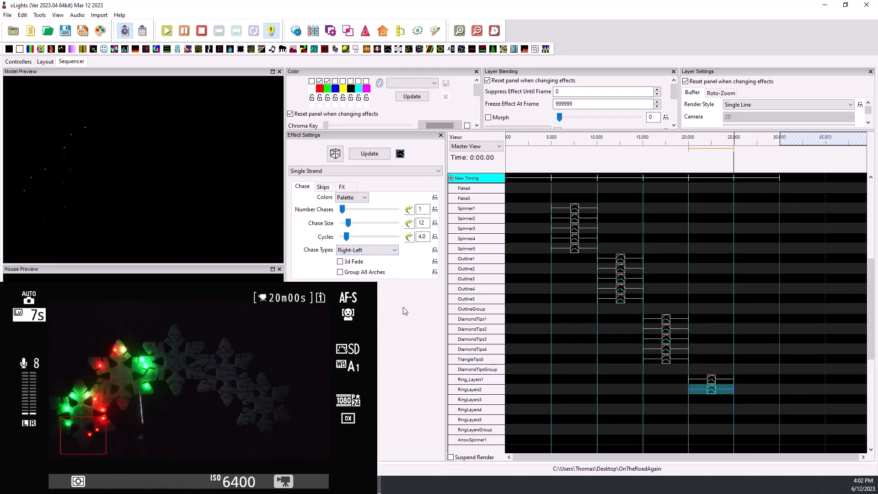
- Copy the Ring_Layers1 and RingLayers2 effects together and paste the pair at RingLayers3 and again at RingLayers5, leaving RingLayersGroup empty
left_click_drag(721, 395, 715, 379)
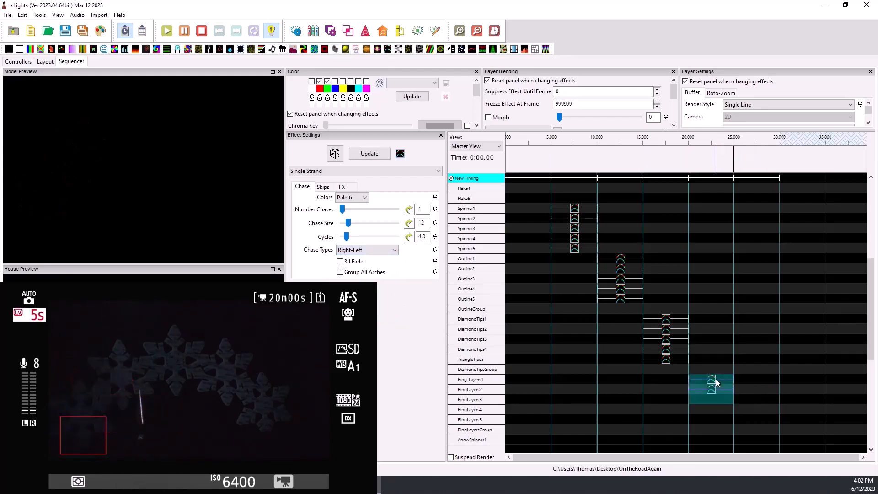
left_click(716, 398)
scroll(716, 407, "down", 1)
left_click(713, 407)
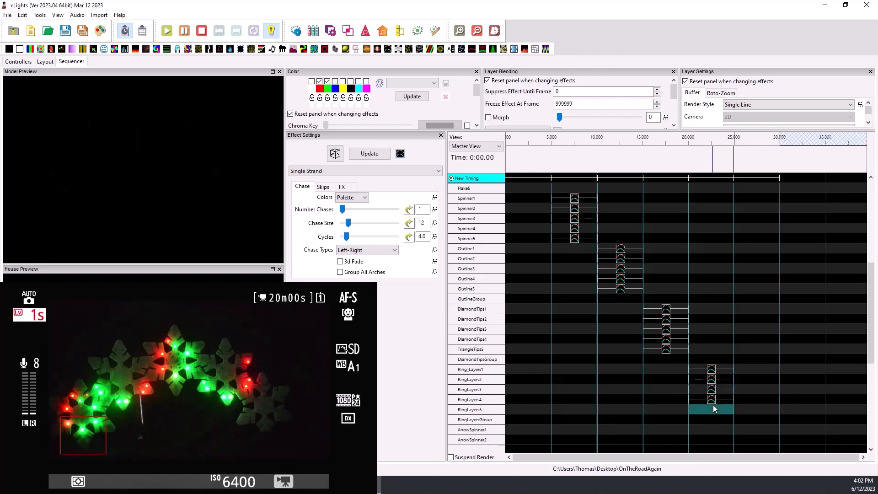
key("ctrl+v")
left_click(715, 420)
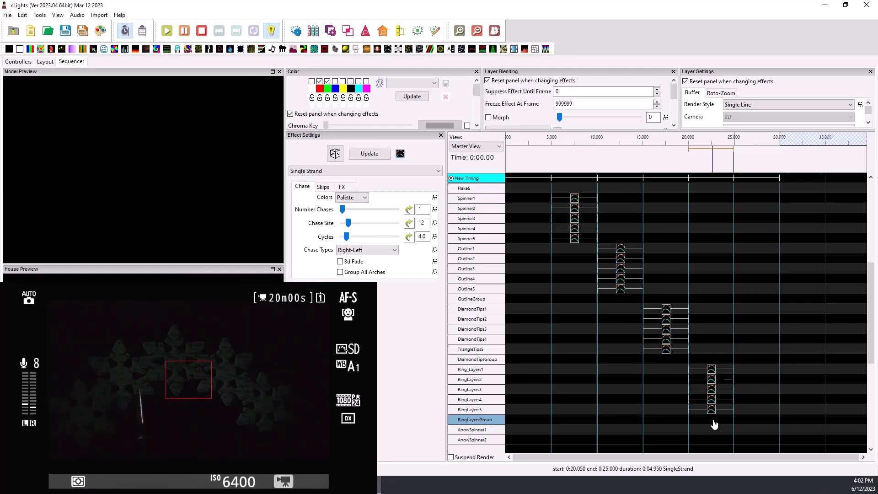
- Add a Shockwave effect to Ring_Layers1 from 25 to 30 seconds and set its render style to Per Preview
scroll(750, 370, "down", 2)
scroll(749, 368, "down", 8)
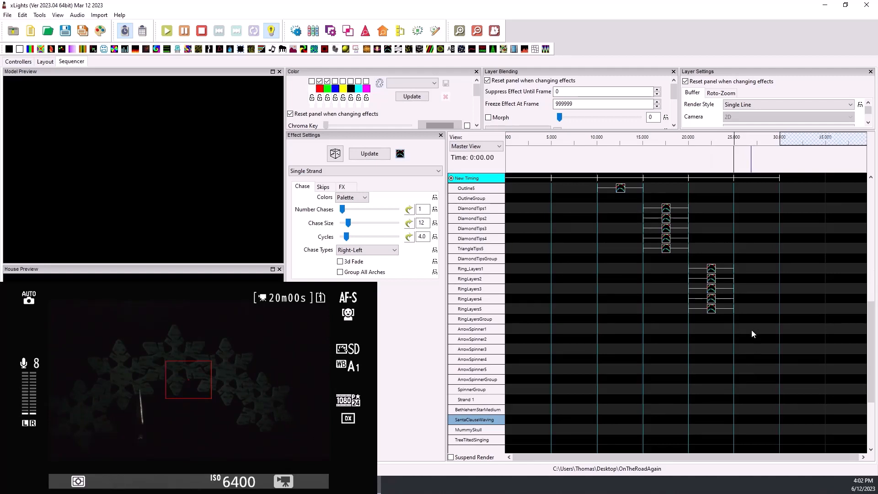
left_click(751, 269)
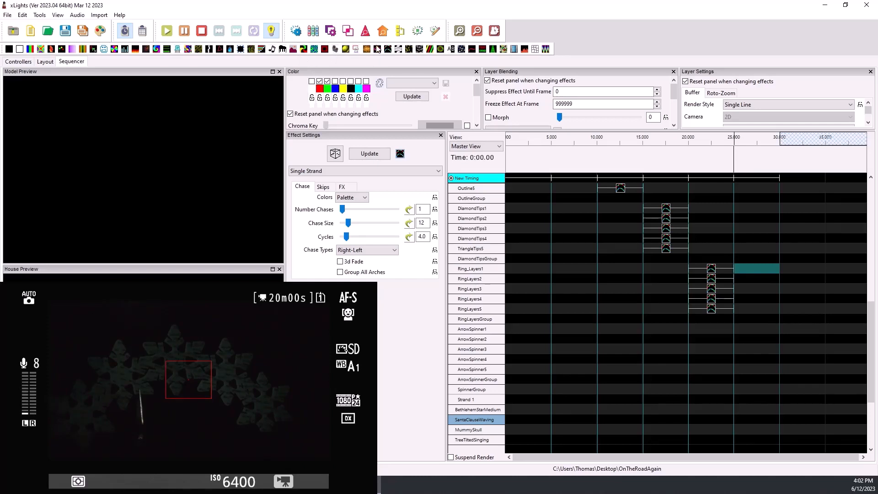
left_click_drag(377, 49, 748, 267)
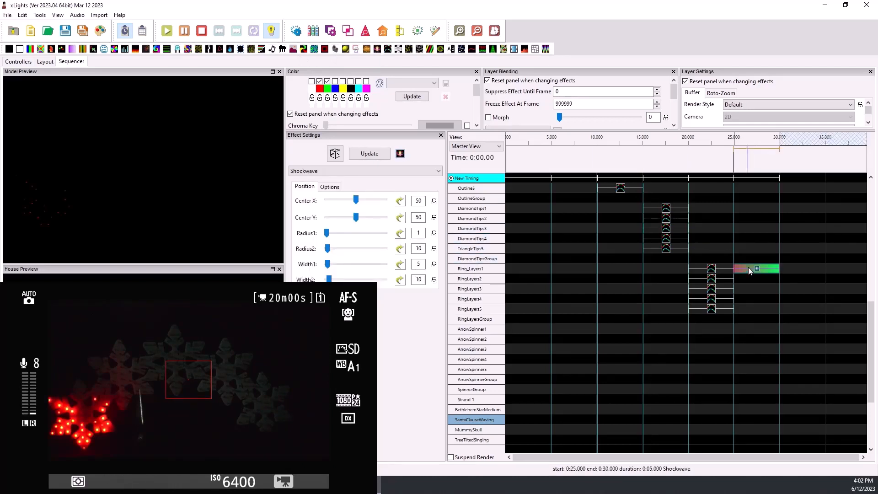
left_click(765, 103)
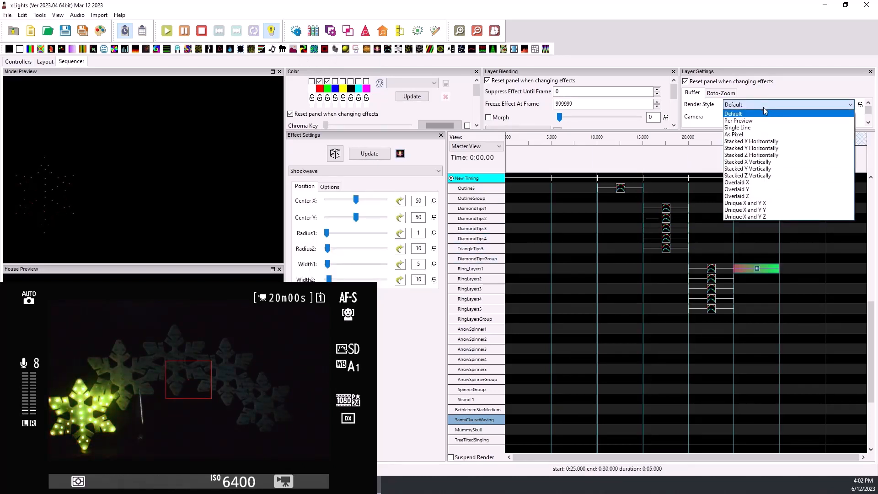
left_click(761, 124)
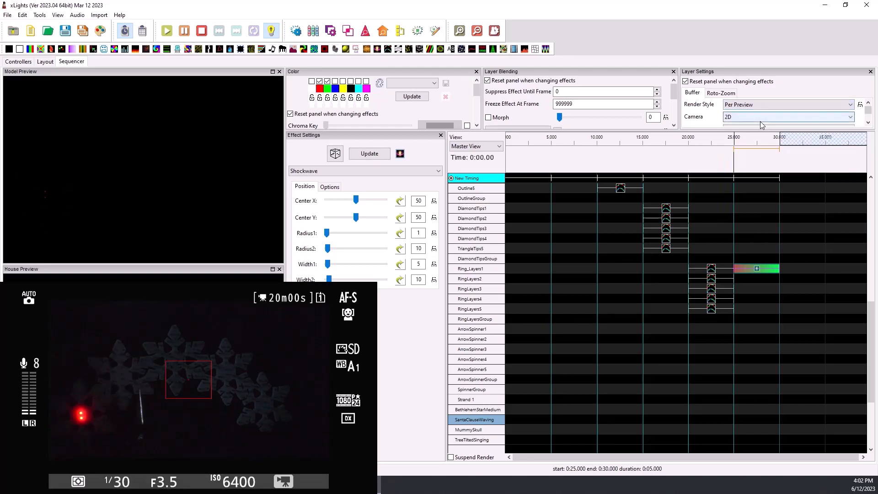
- Set the Shockwave effect's Radius2 to 65 and Width2 to 26
left_click(757, 269)
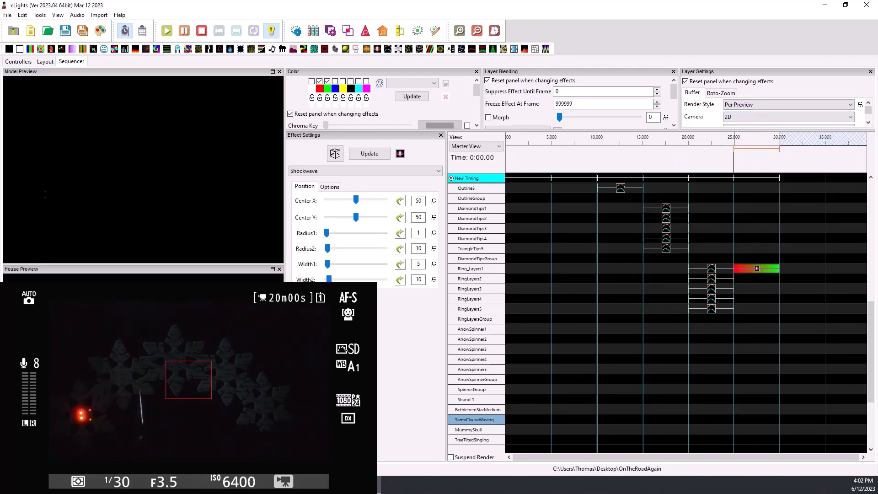
left_click_drag(328, 249, 332, 250)
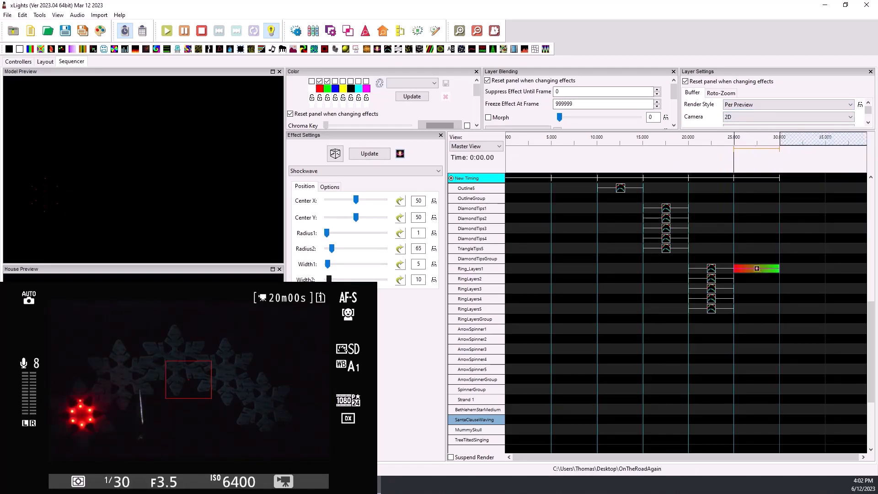
left_click_drag(329, 279, 332, 280)
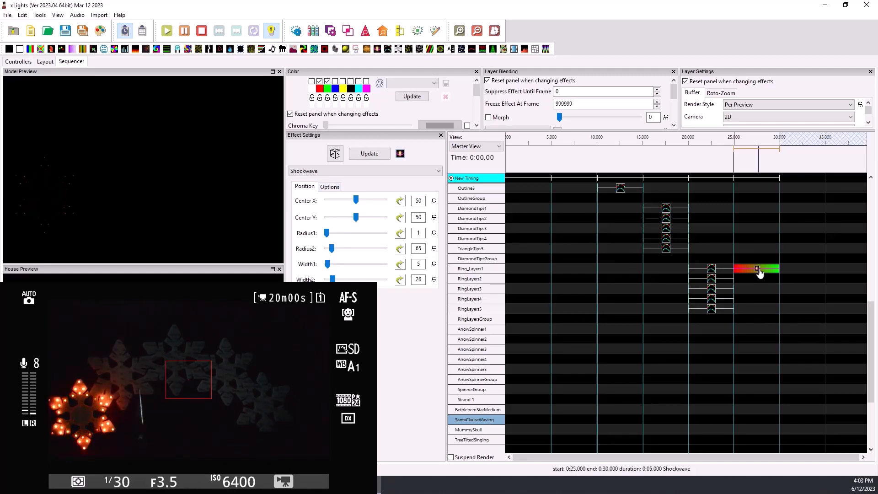
- Move the Shockwave effect from Ring_Layers1 to Flake1 at 25 to 30 seconds
key("Delete")
scroll(760, 272, "up", 4)
scroll(759, 270, "up", 2)
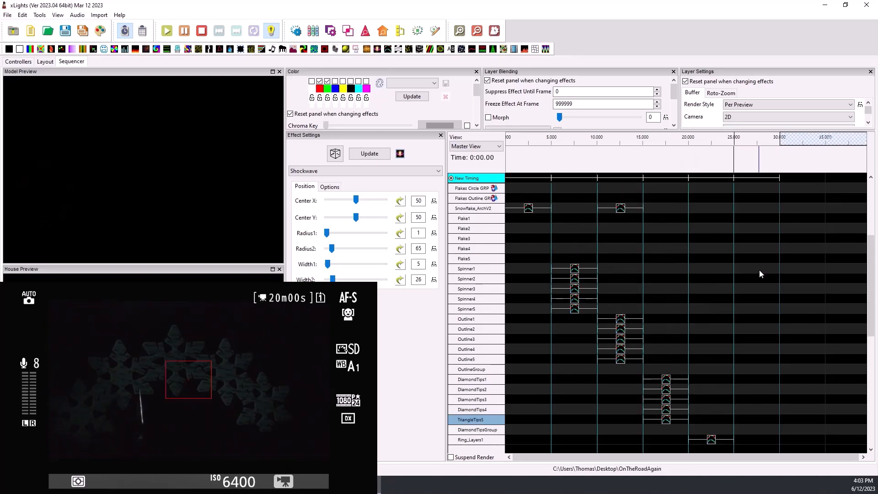
left_click(756, 222)
key("ctrl+v")
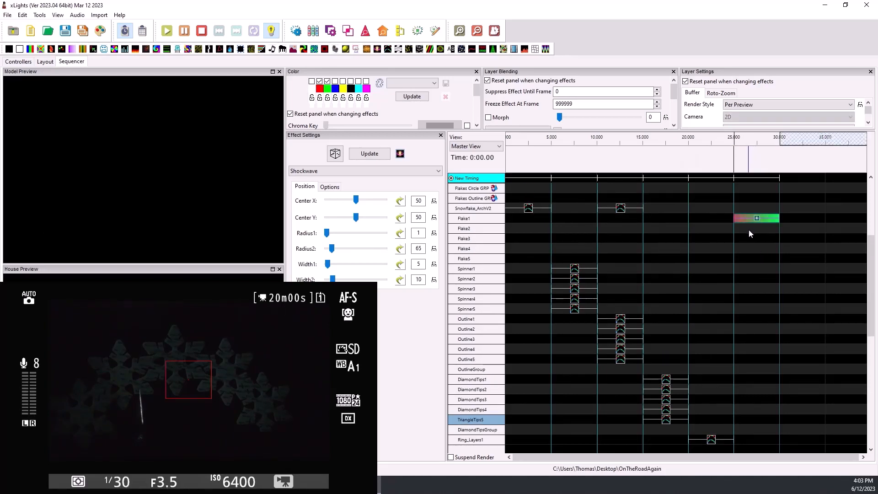
- Paste the Shockwave effect onto Flake2, Flake3, Flake4 and Flake5 at 25 to 30 seconds and preview the flakes
left_click(753, 227)
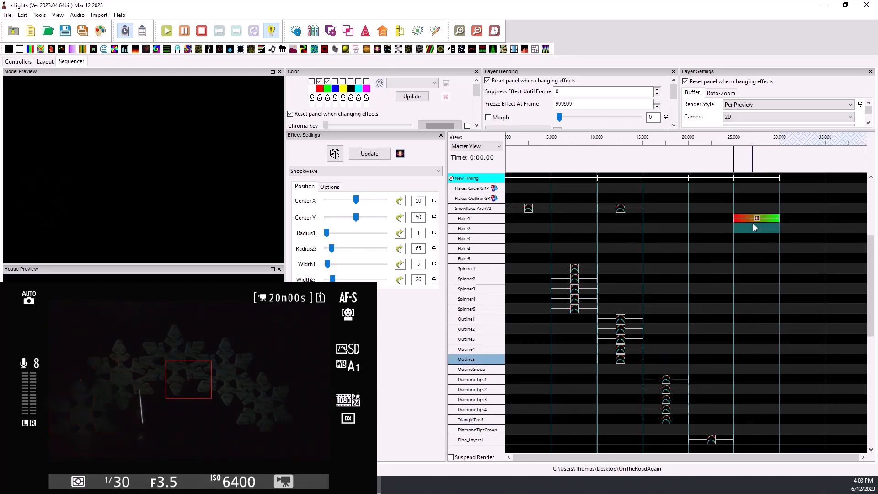
key("ctrl+v")
left_click(748, 235)
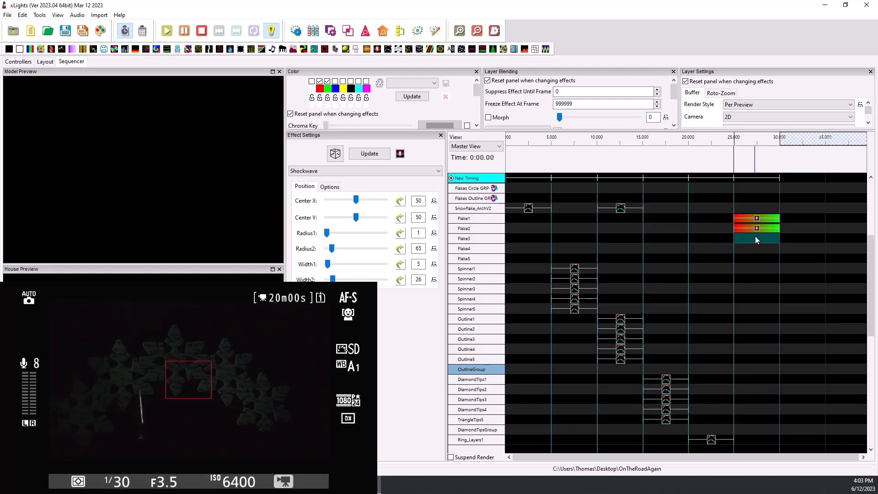
key("ctrl+v")
left_click(756, 247)
key("ctrl+v")
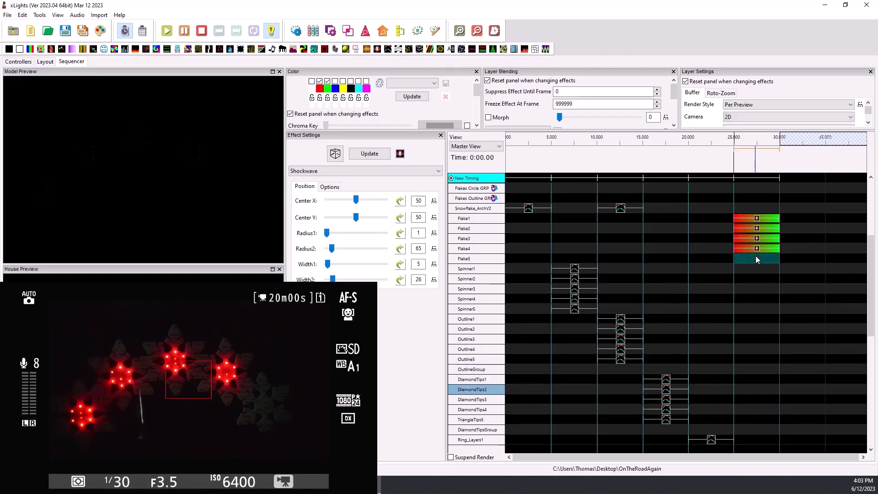
left_click(756, 257)
key("ctrl+v")
left_click(758, 233)
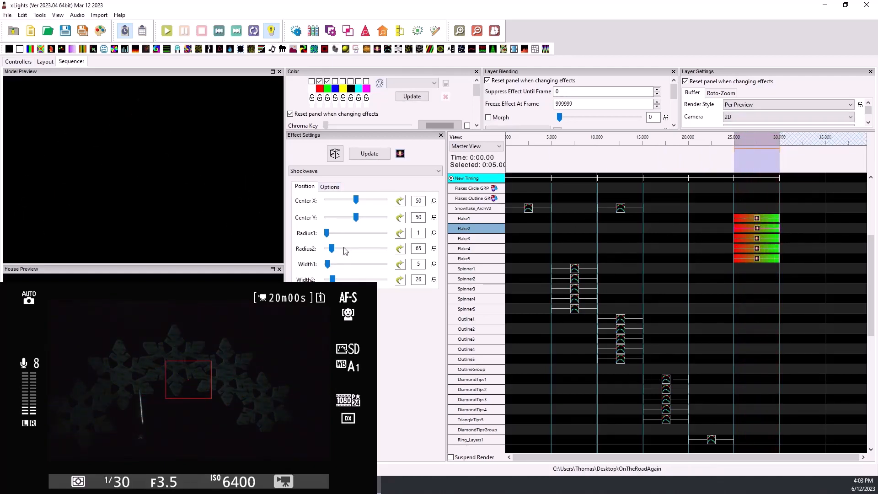
left_click(758, 221)
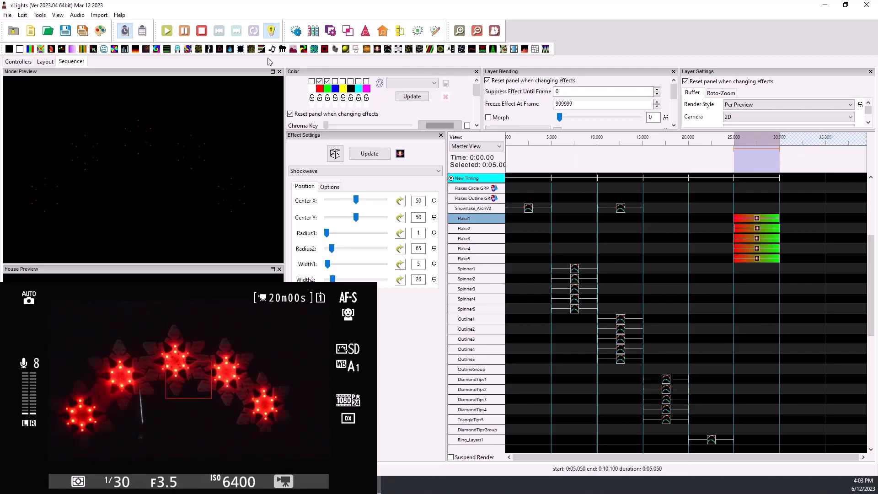
- Move the Snowflake_ArchV2 Single Strand effect from the 10 to 15 second slot to the 25 to 30 second slot
left_click(625, 213)
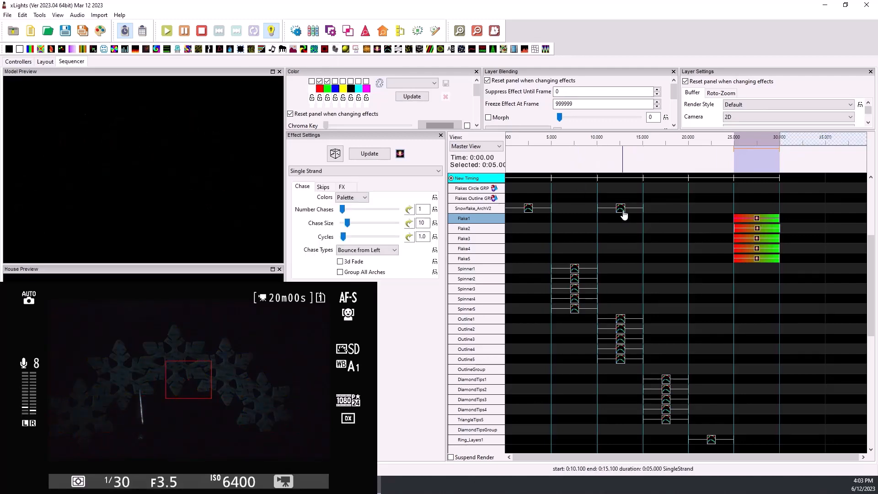
right_click(625, 213)
left_click(650, 215)
right_click(746, 208)
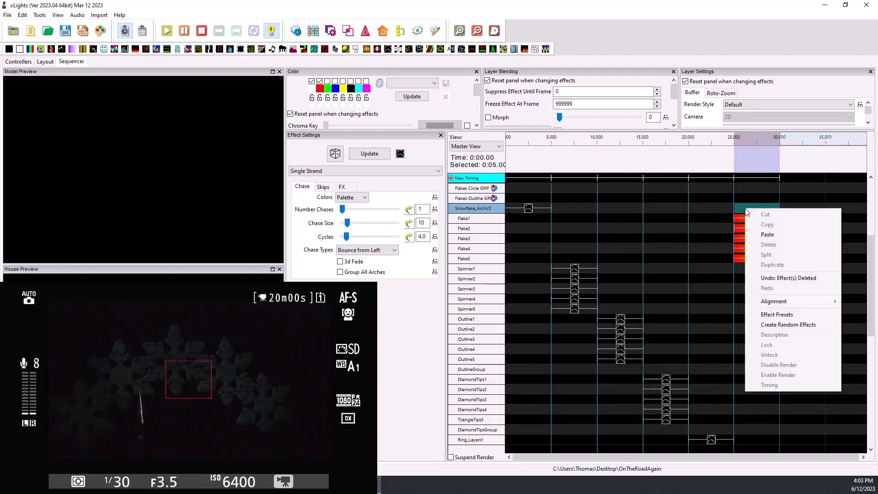
left_click(773, 233)
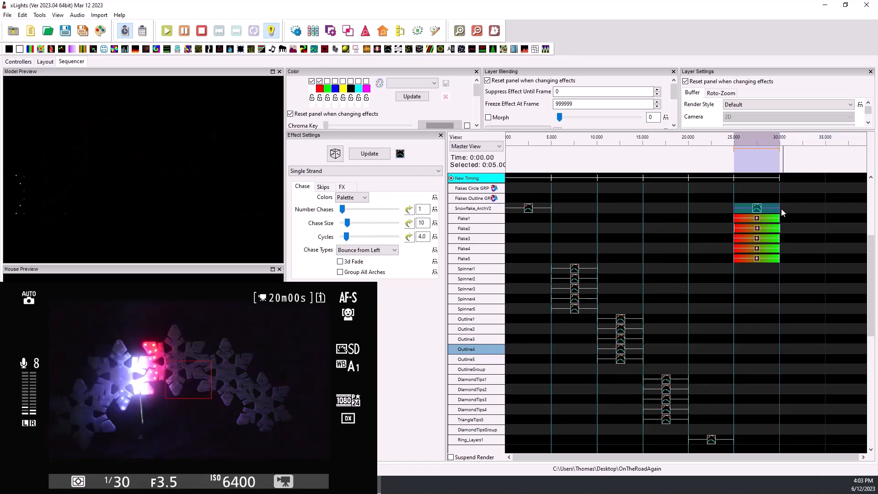
- Review the sequenced submodel rows and preview the first Single Strand effect on Snowflake_ArchV2
scroll(744, 323, "down", 3)
scroll(746, 325, "down", 3)
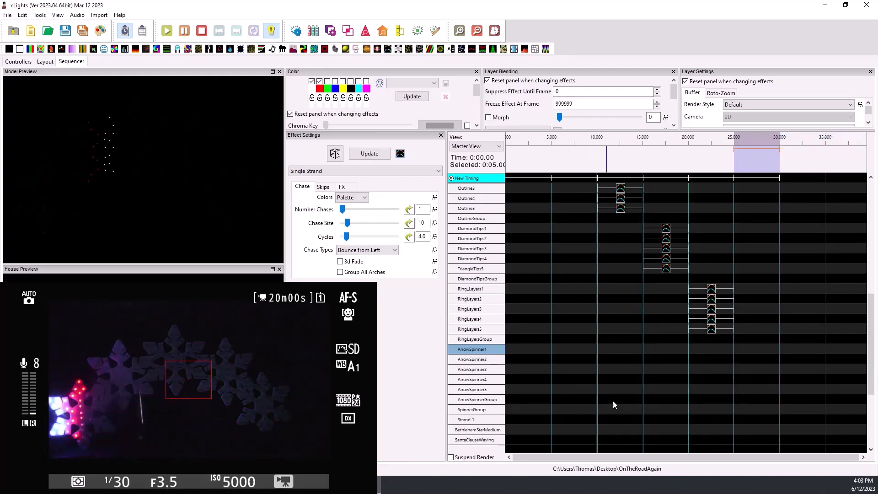
scroll(600, 374, "up", 3)
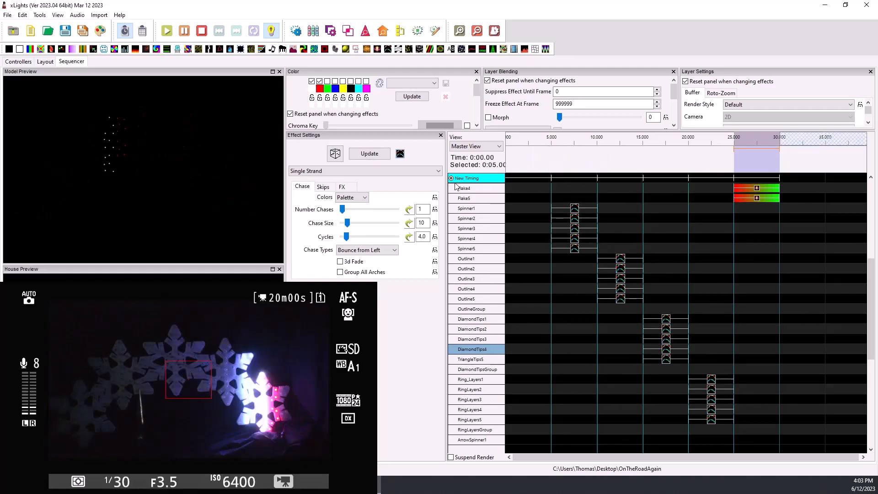
scroll(478, 245, "up", 2)
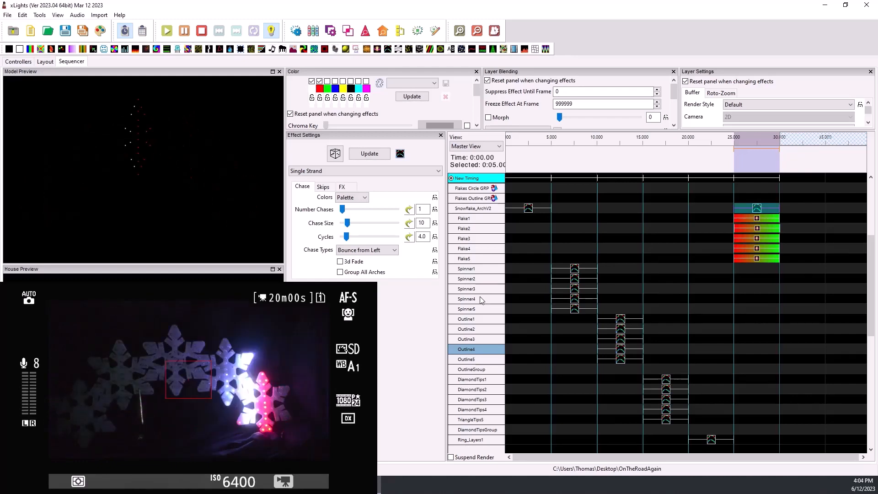
left_click(765, 269)
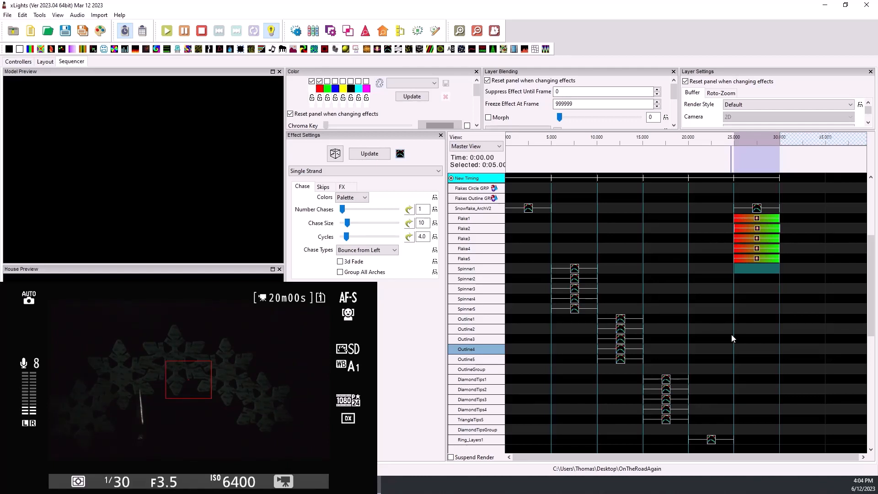
left_click(529, 209)
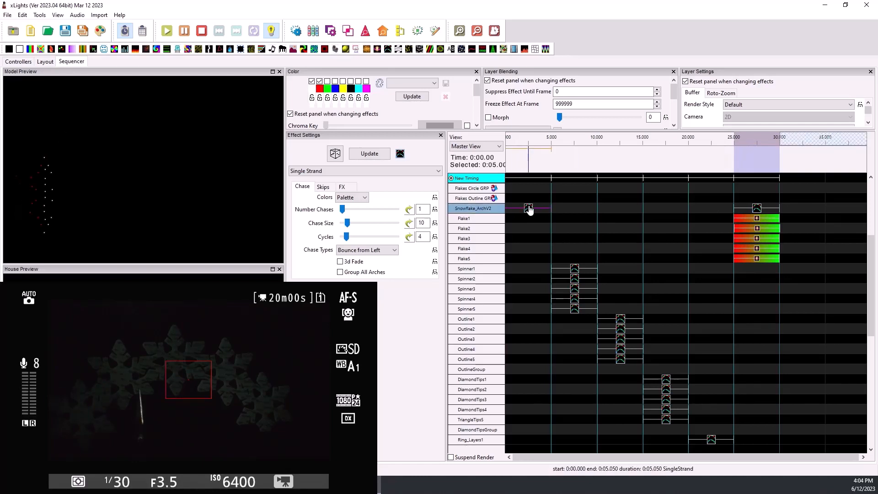